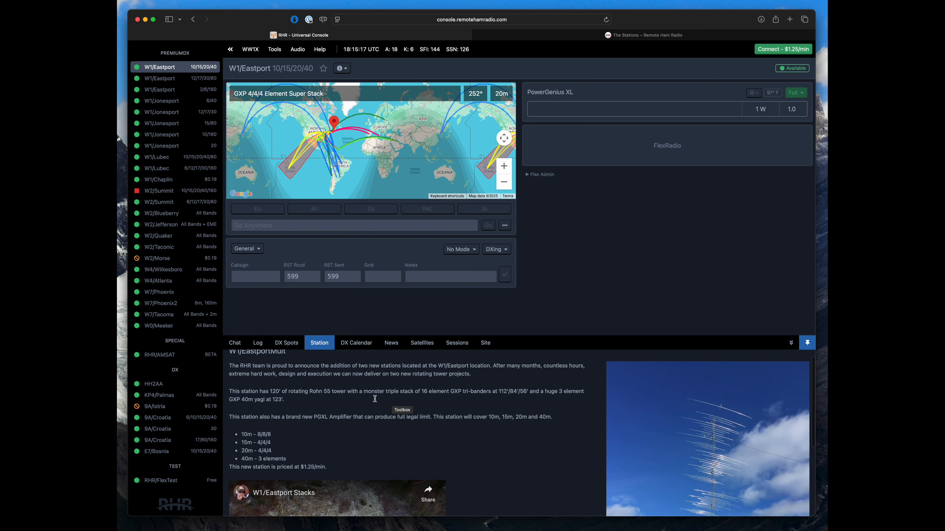
Step: Expand the station details of W1/Eastport 10/15/20/40 and examine its antenna description, video and tower photo
scroll(494, 401, down, 5)
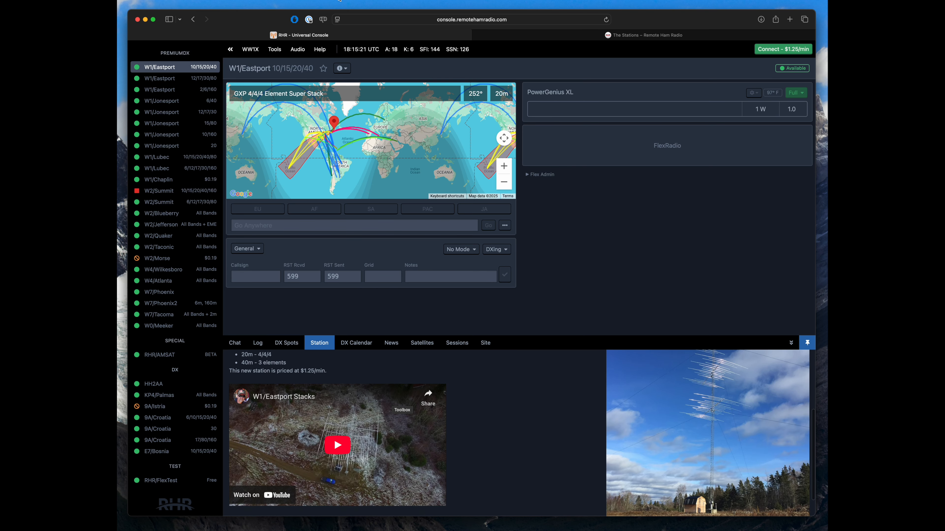
click(341, 68)
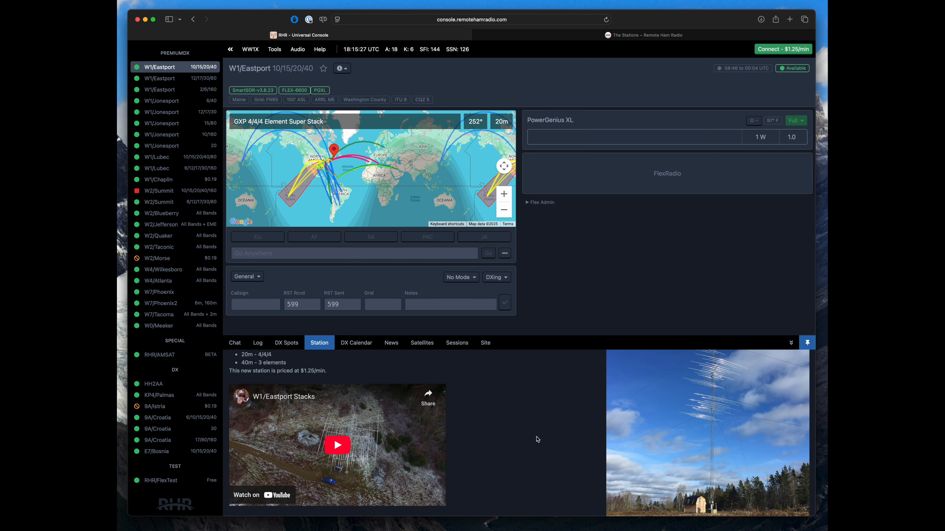
scroll(537, 442, up, 5)
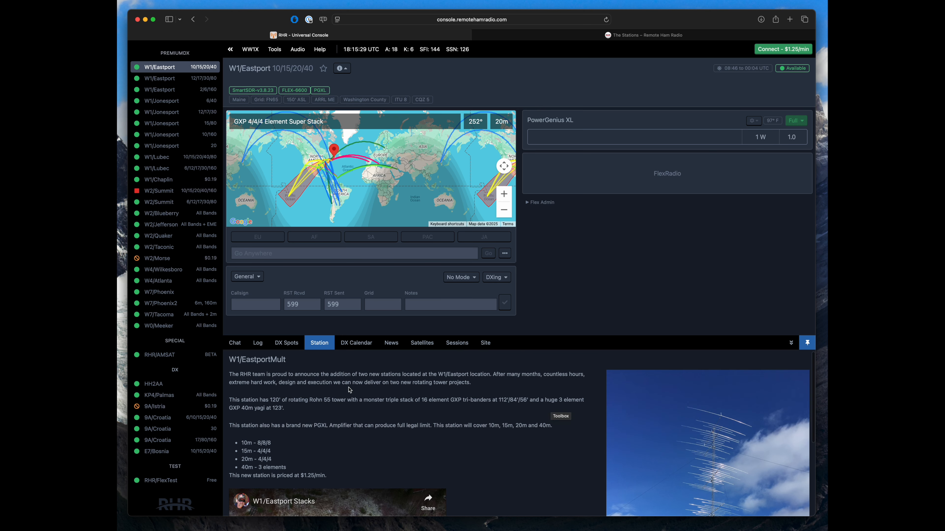
scroll(610, 415, down, 1)
scroll(462, 420, down, 3)
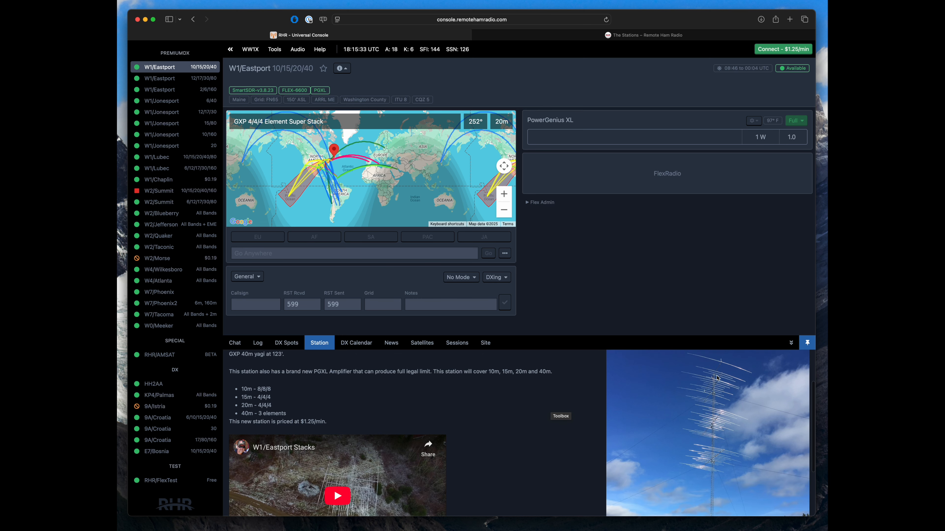
scroll(710, 401, down, 1)
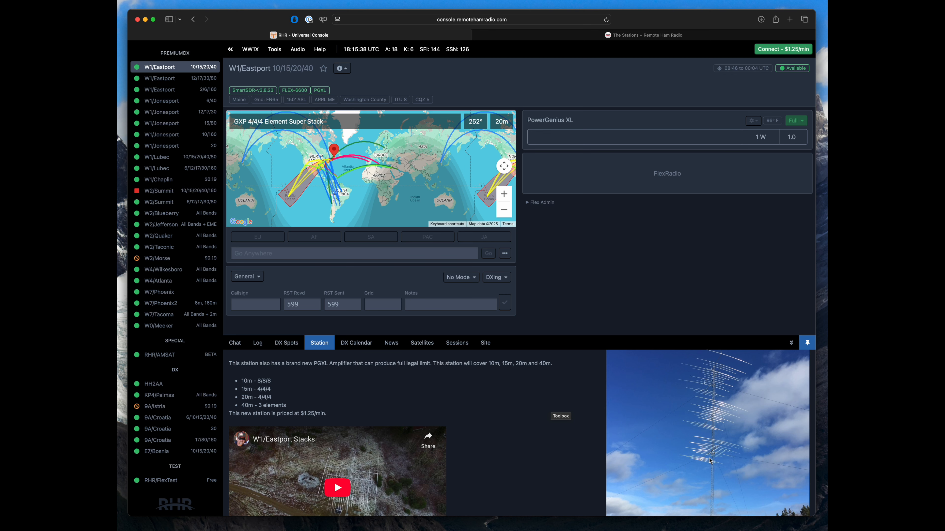
scroll(709, 461, up, 3)
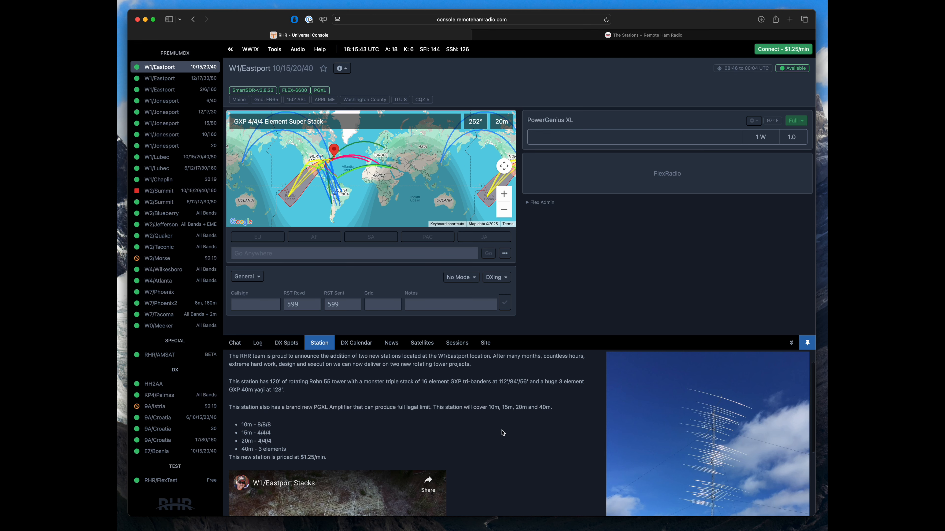
scroll(503, 433, down, 2)
Step: View the station information for W1/Eastport 12/17/30/80, W1/Jonesport 6/40 and W1/Jonesport 15/80
click(175, 78)
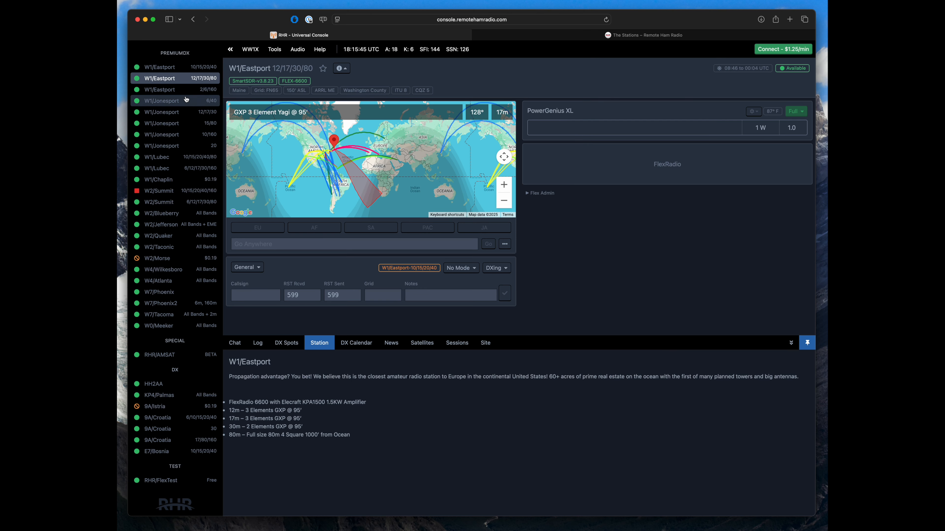
click(186, 99)
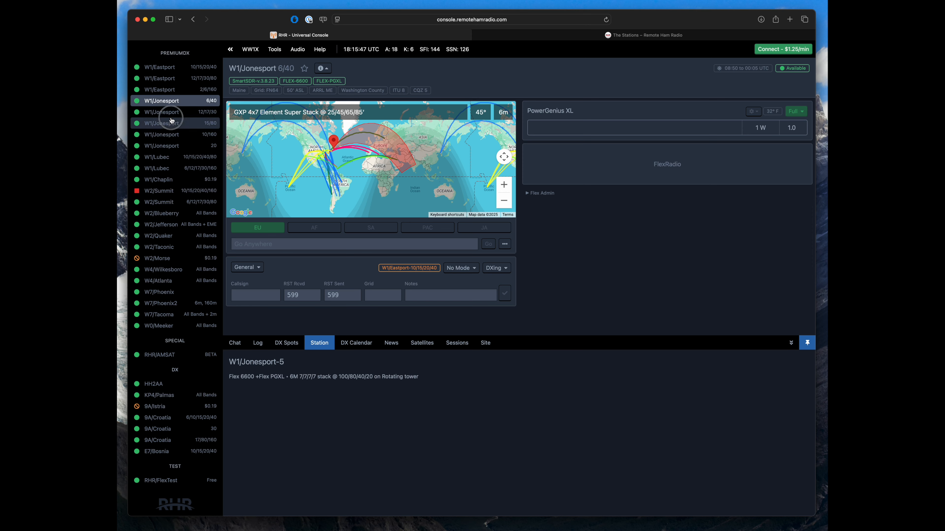
click(171, 123)
Step: Switch to the Remote Ham Radio website and load its World Class Stations page
click(516, 38)
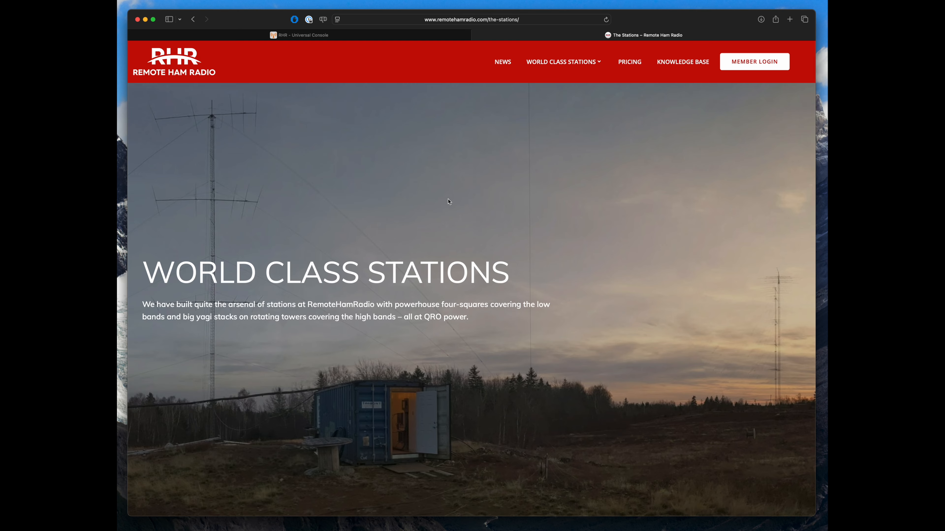
mouse_move(561, 62)
click(558, 81)
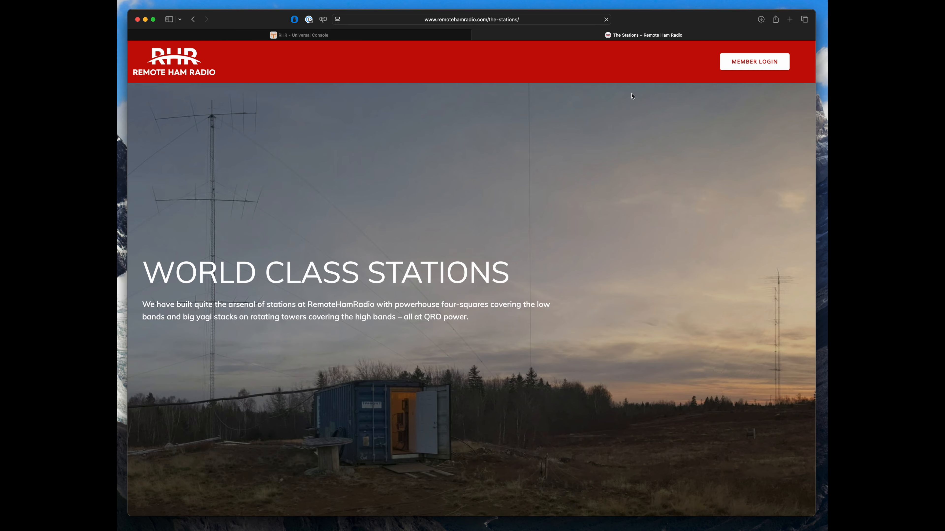
Step: Browse the station listings from the Maine Stations through W1/Skowhegan, examining antennas, photos and airtime costs
scroll(492, 232, down, 5)
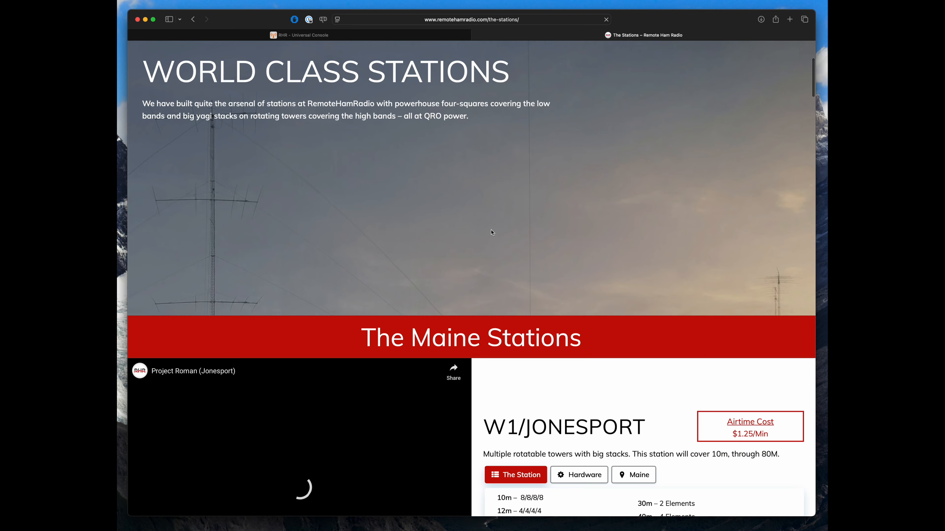
scroll(521, 208, down, 3)
scroll(526, 201, down, 3)
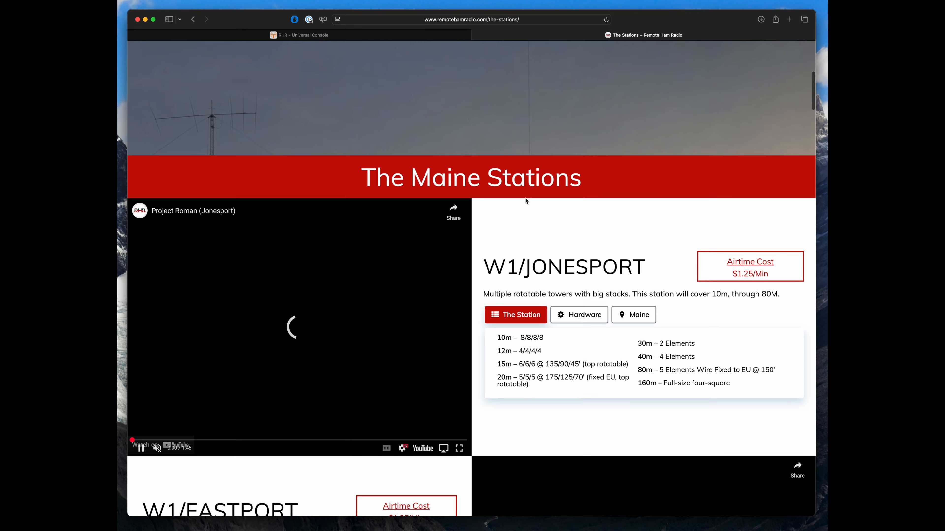
scroll(598, 243, down, 1)
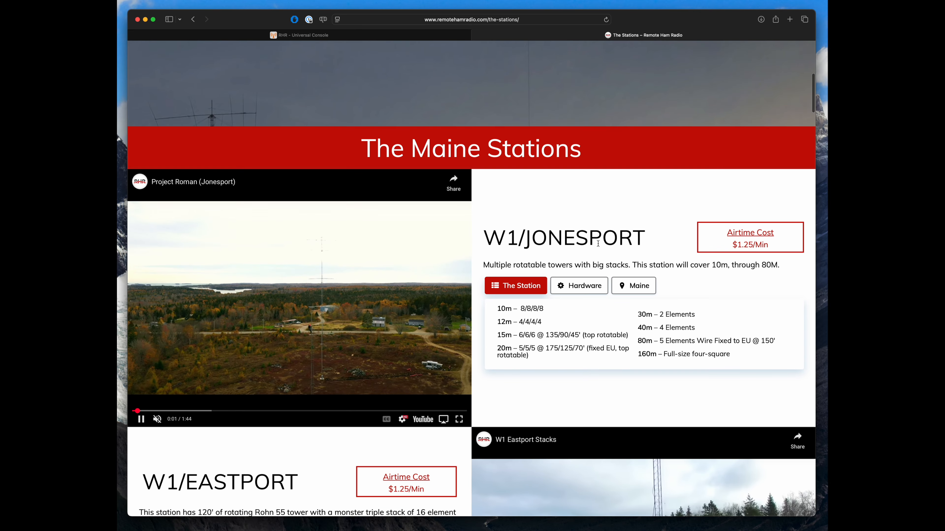
scroll(583, 240, down, 2)
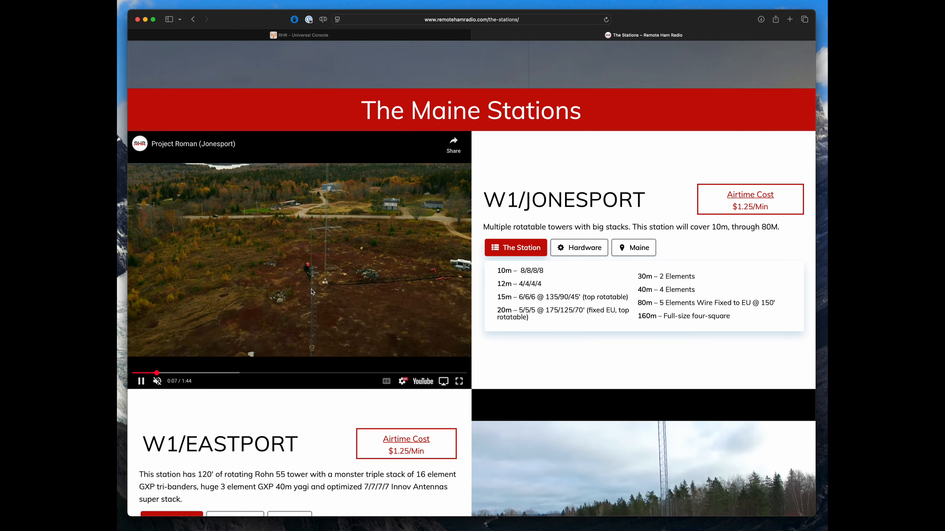
scroll(587, 286, down, 15)
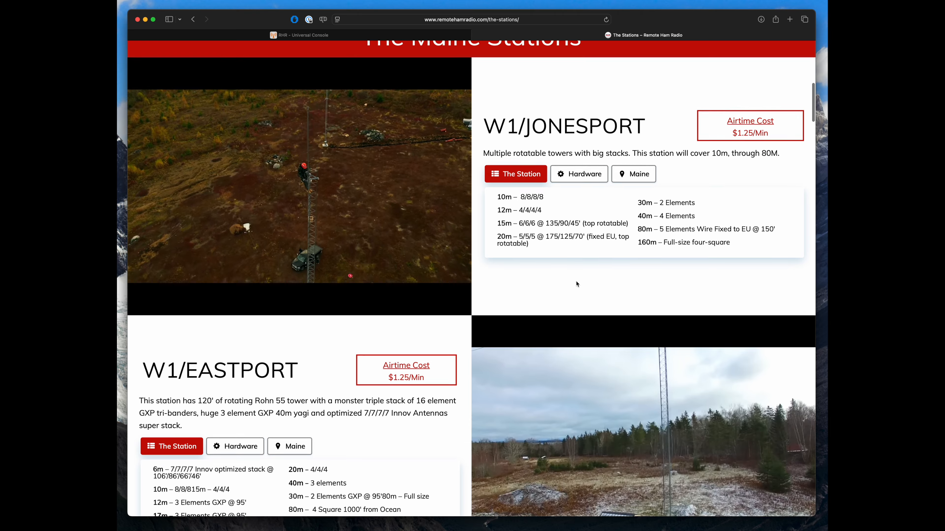
scroll(399, 270, down, 15)
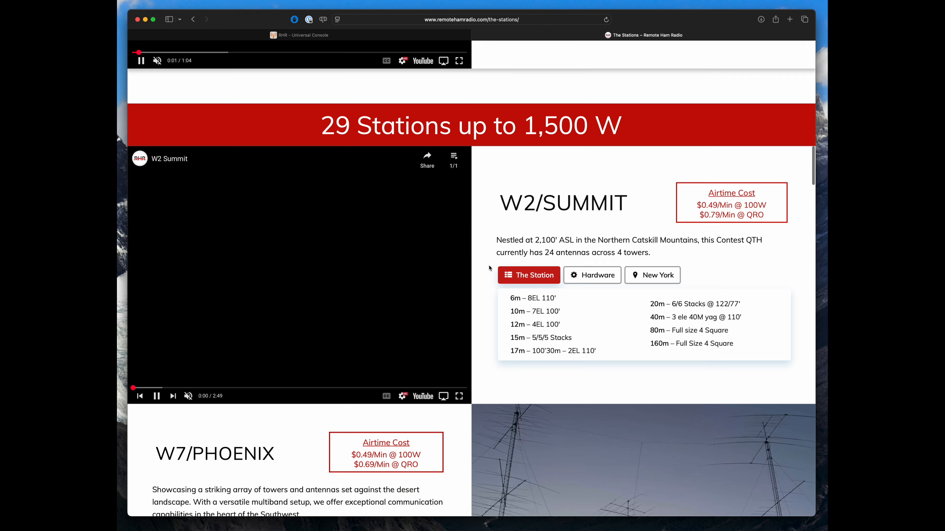
scroll(490, 268, up, 2)
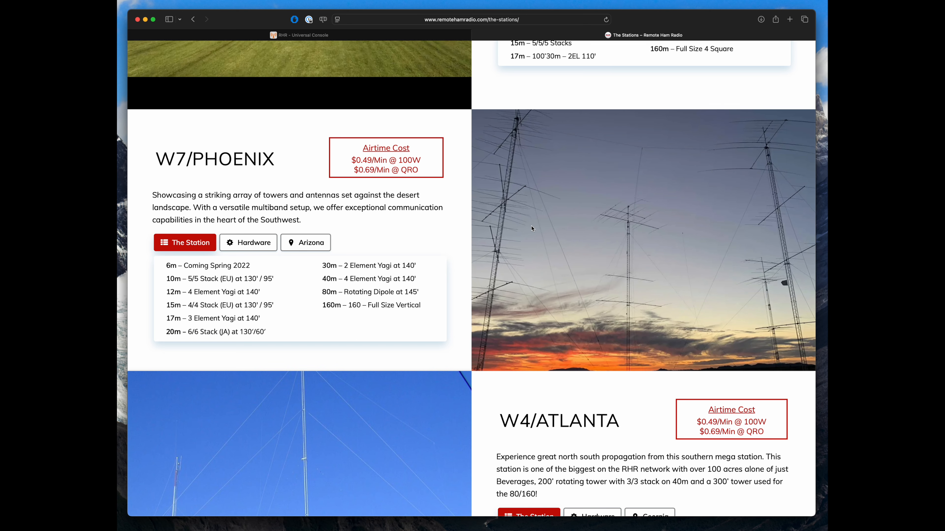
scroll(506, 225, down, 1)
scroll(506, 226, down, 10)
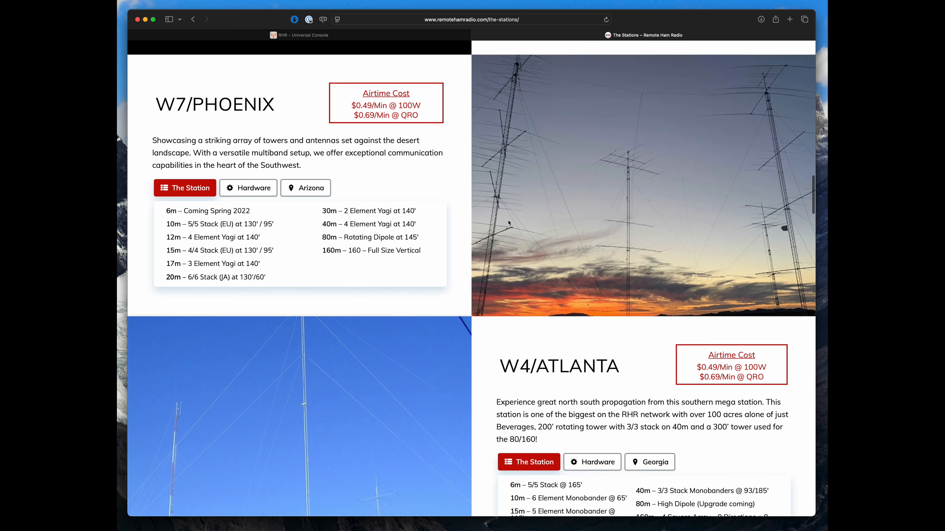
scroll(508, 223, down, 6)
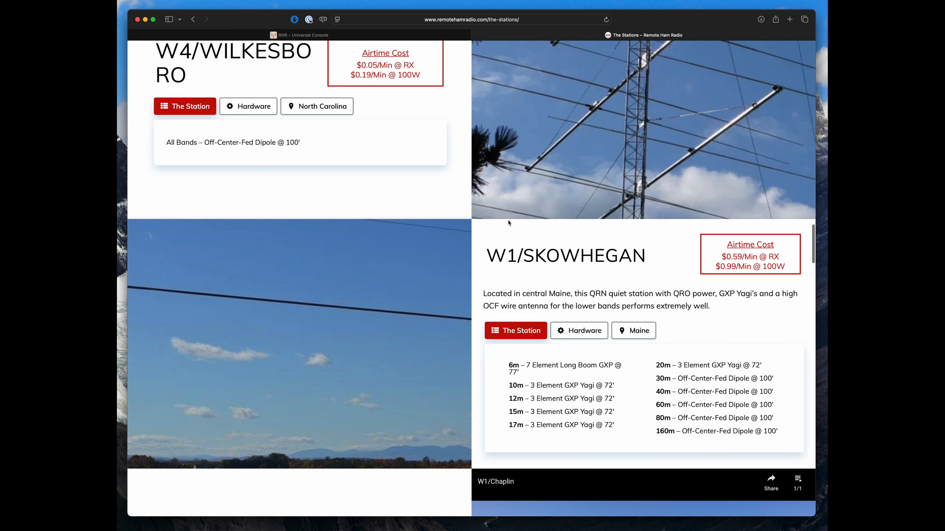
Step: Return to the Universal Console, select W1/Eastport 10/15/20/40 and collapse its extra station details
click(356, 34)
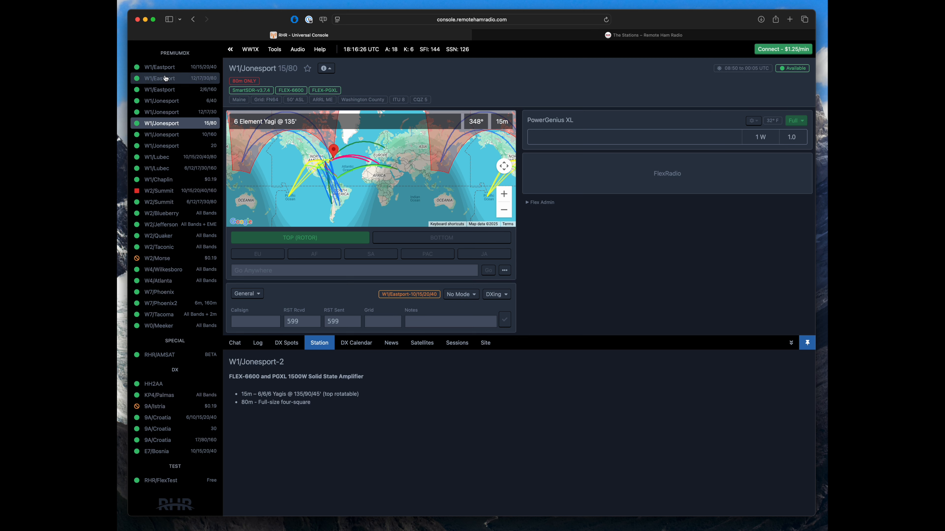
click(177, 67)
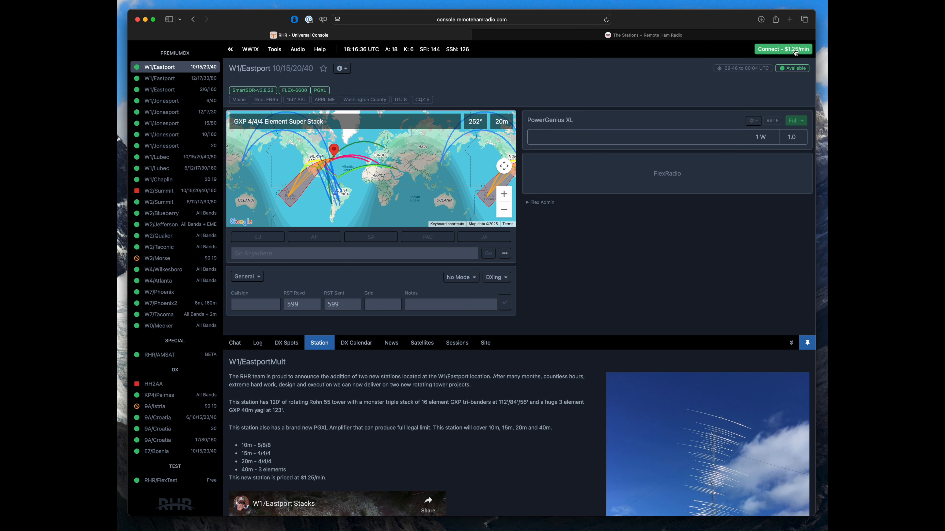
click(341, 68)
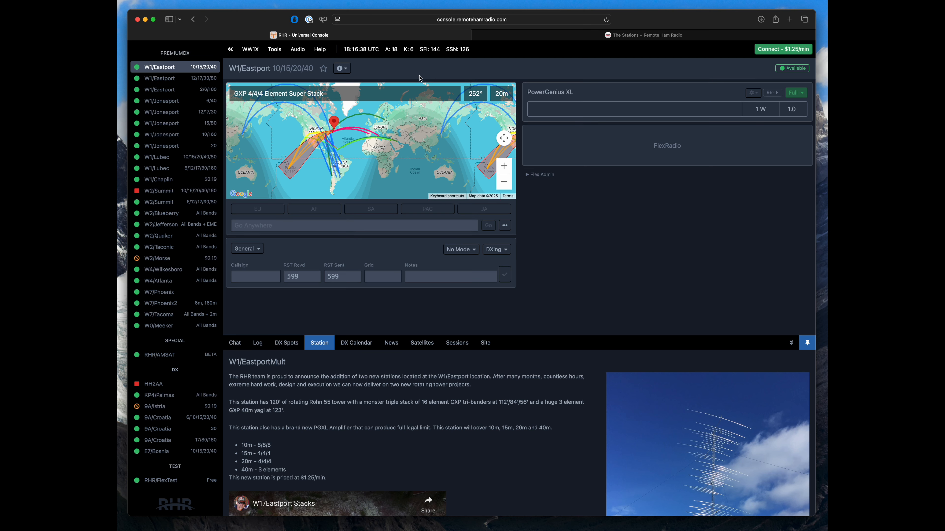
Step: View the W1/Lubec and W2/Summit stations, then check the connection power and price options for W2/Blueberry
click(186, 159)
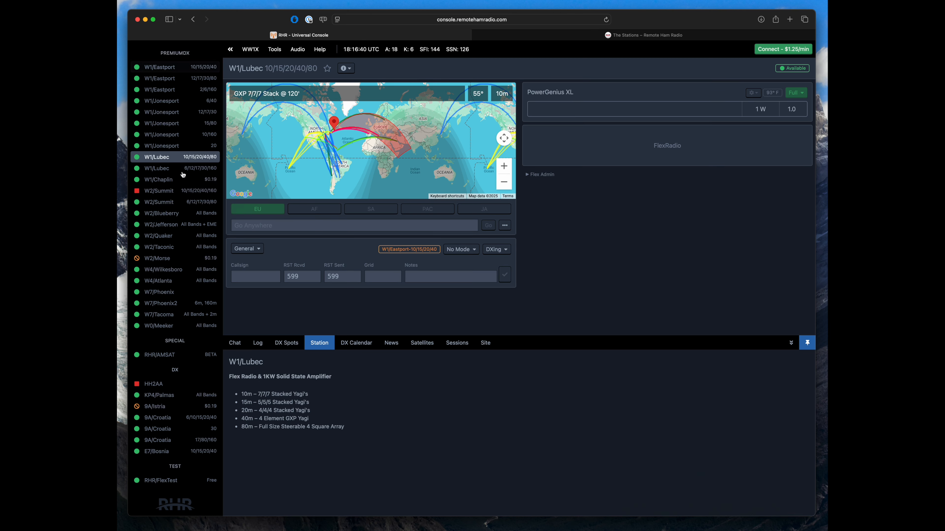
click(173, 201)
click(169, 214)
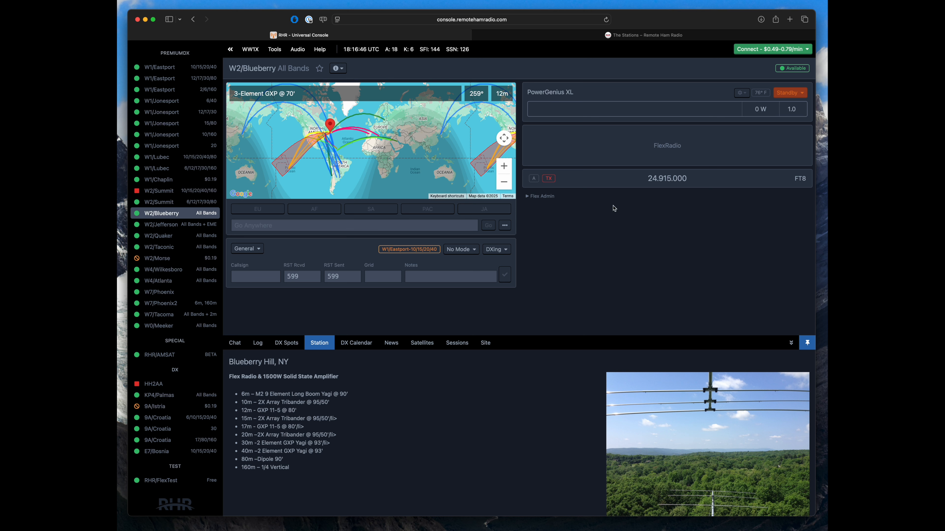
click(792, 52)
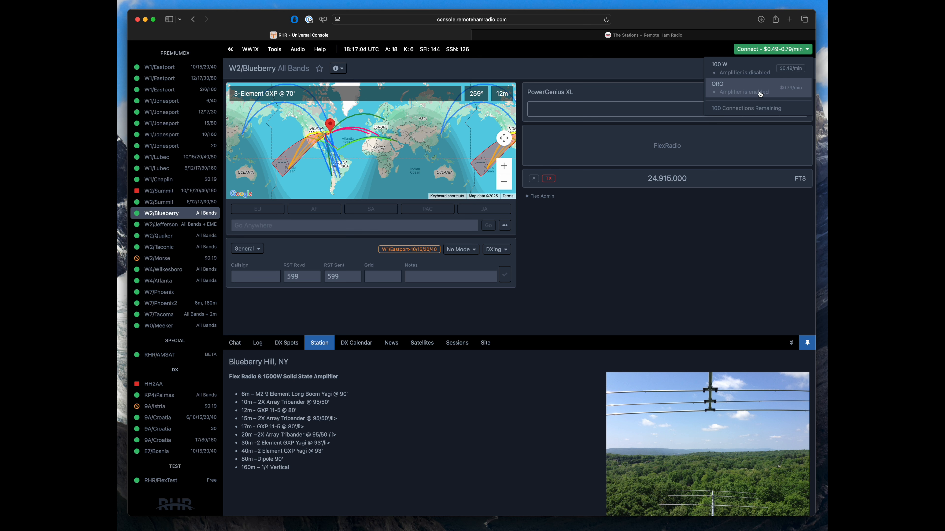
click(708, 241)
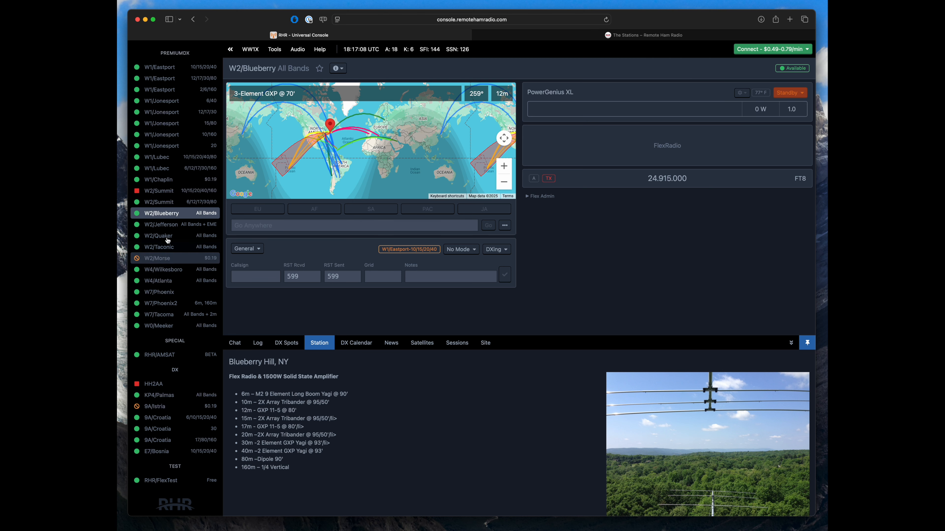
Step: View the W2/Morse station and check the connection power and price options for W1/Chaplin
click(174, 258)
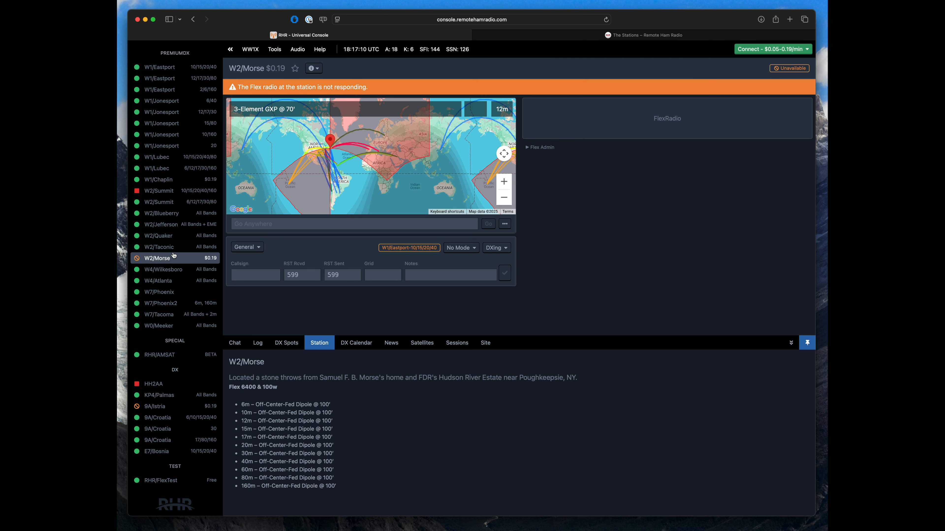
click(167, 181)
click(781, 52)
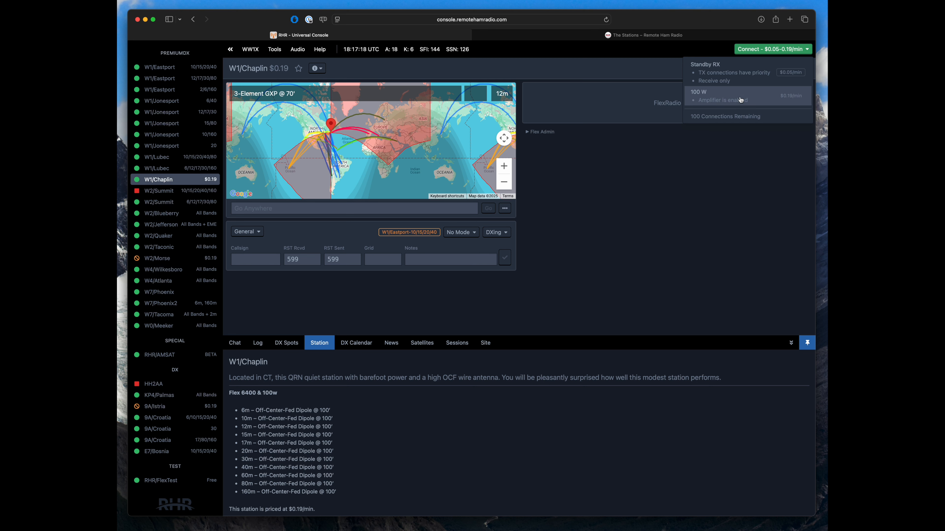
click(645, 223)
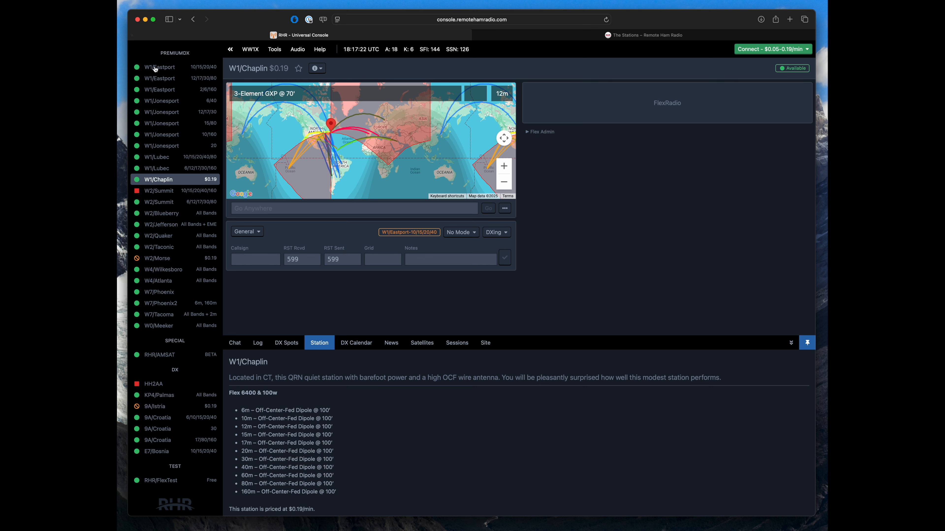
Step: Connect to the W1/Eastport 10/15/20/40 station and allow the website to use the microphone
click(175, 68)
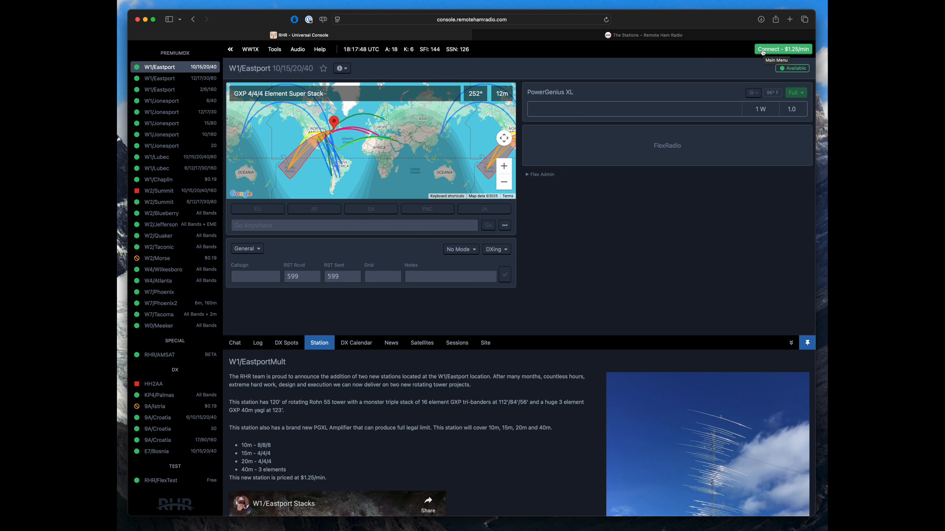
click(781, 53)
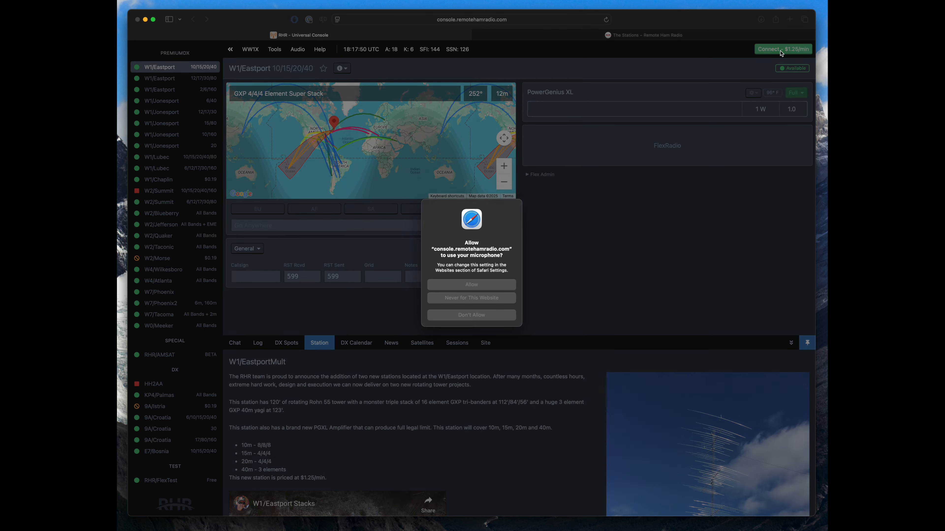
click(467, 287)
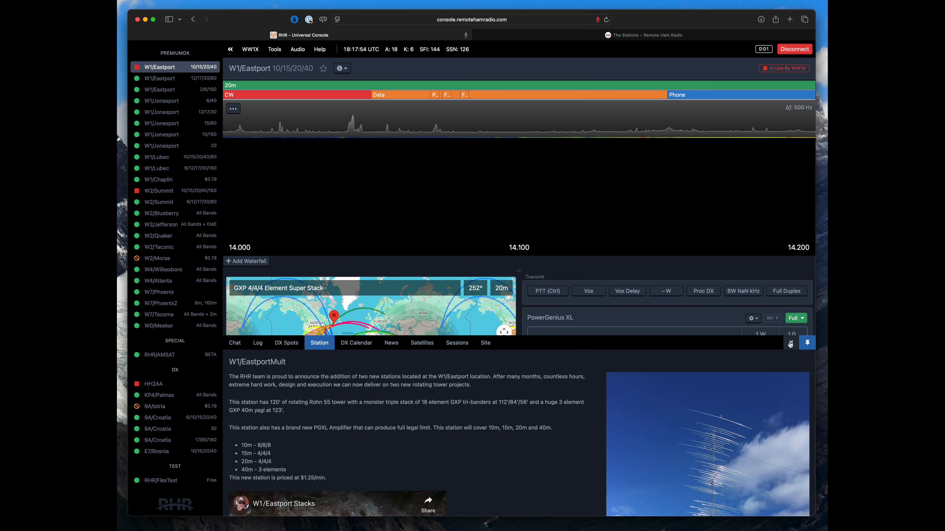
Step: Shorten the waterfall display to make room for the radio controls and set the receiver volume to 33%
drag(718, 436, 520, 228)
drag(634, 382, 627, 381)
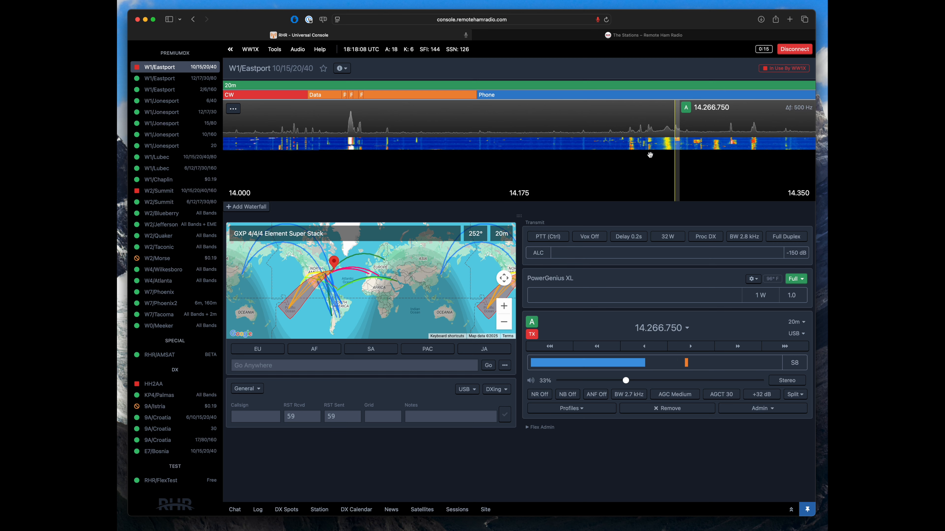
Step: Zoom the 20m waterfall in around the tuned frequency and back out to view the whole band
scroll(686, 140, up, 5)
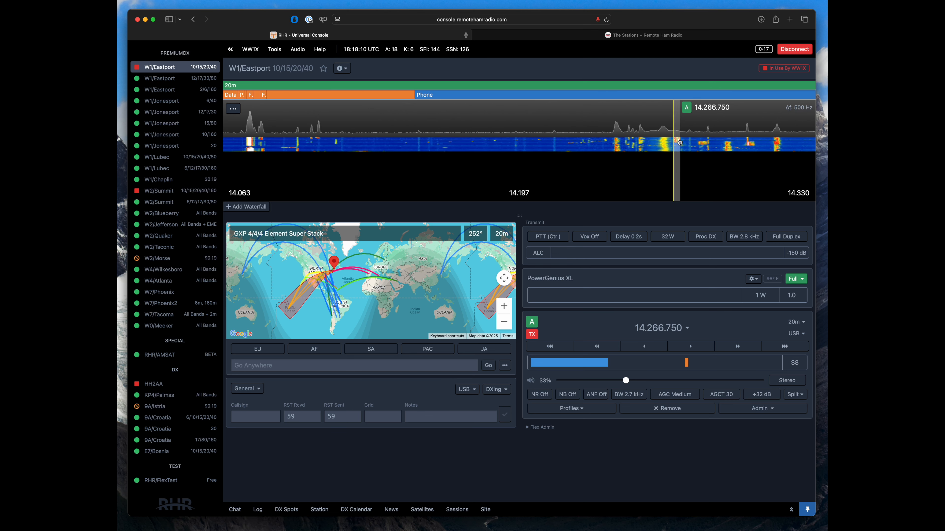
scroll(647, 139, down, 5)
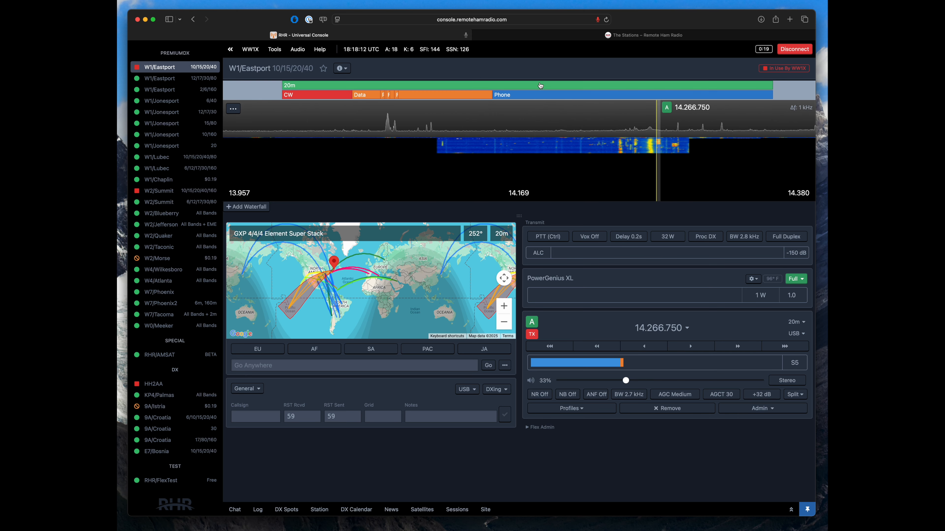
Step: Set the receiver volume to 22% and look through the waterfall's zoom, slice and speed options
click(603, 380)
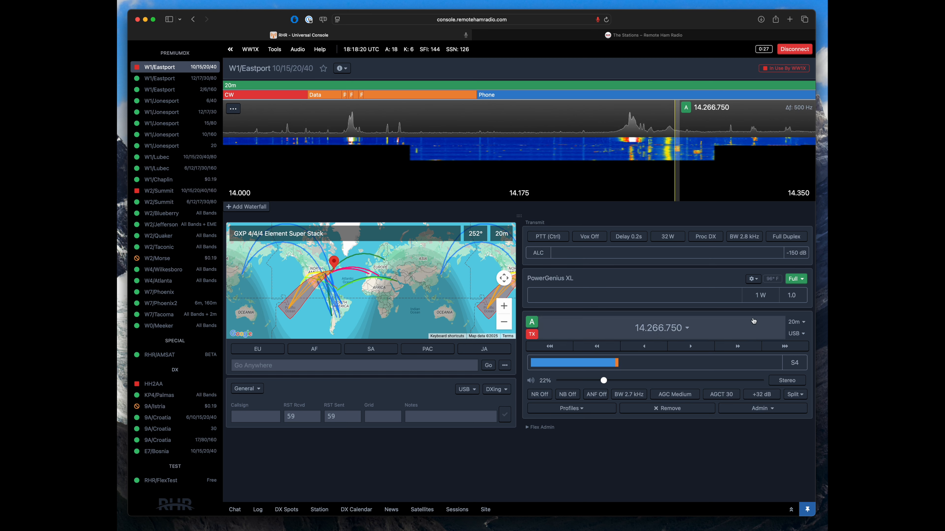
click(233, 109)
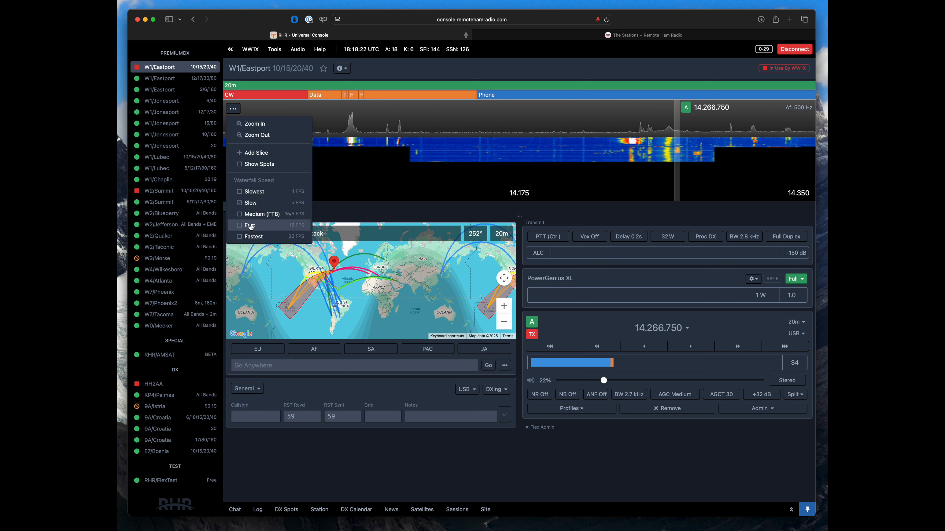
click(256, 152)
mouse_move(253, 129)
mouse_down()
mouse_move(368, 129)
mouse_move(240, 124)
mouse_move(308, 115)
mouse_up()
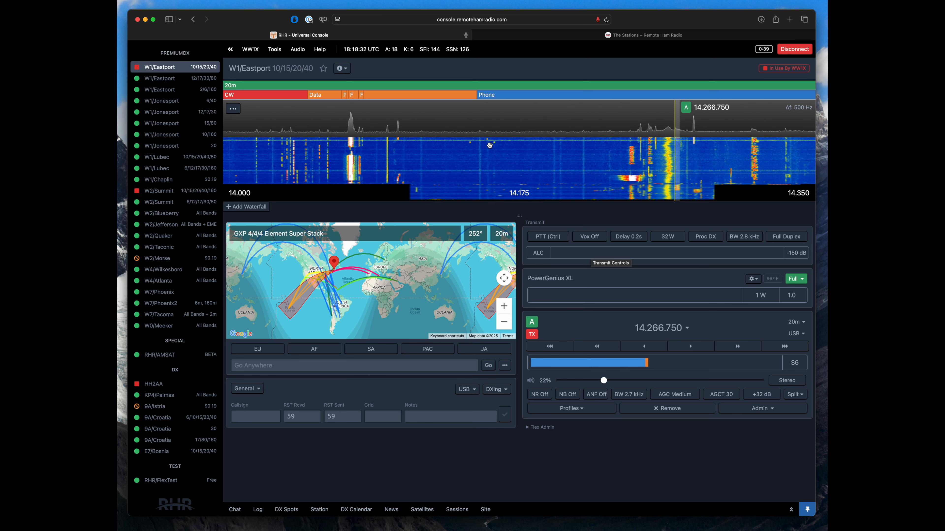
Step: Zoom the 20m waterfall in closely around the tuned 14.266.750 signal
click(454, 140)
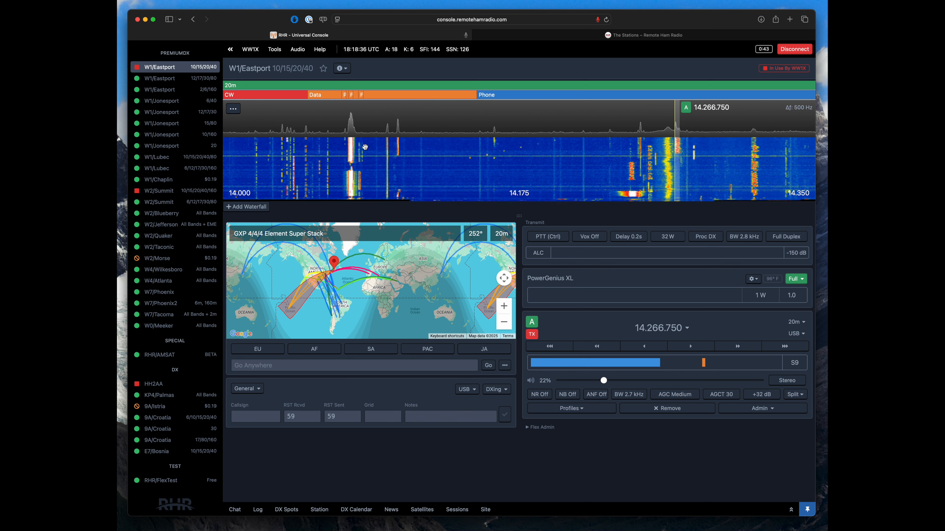
scroll(690, 137, up, 3)
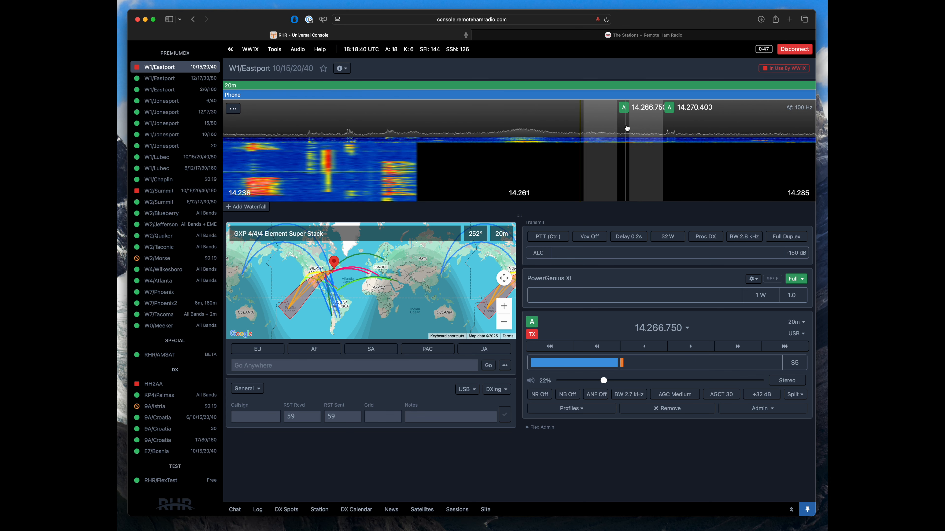
drag(686, 172, 627, 174)
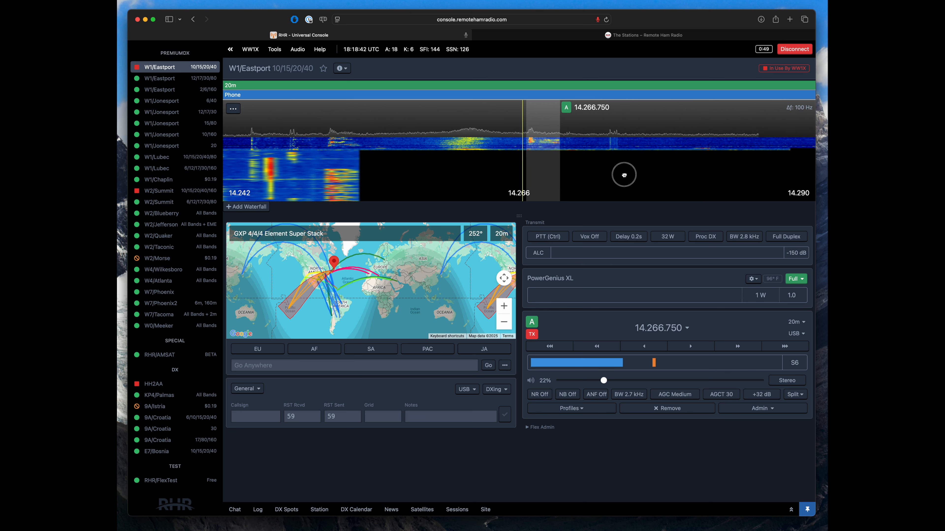
scroll(582, 165, up, 2)
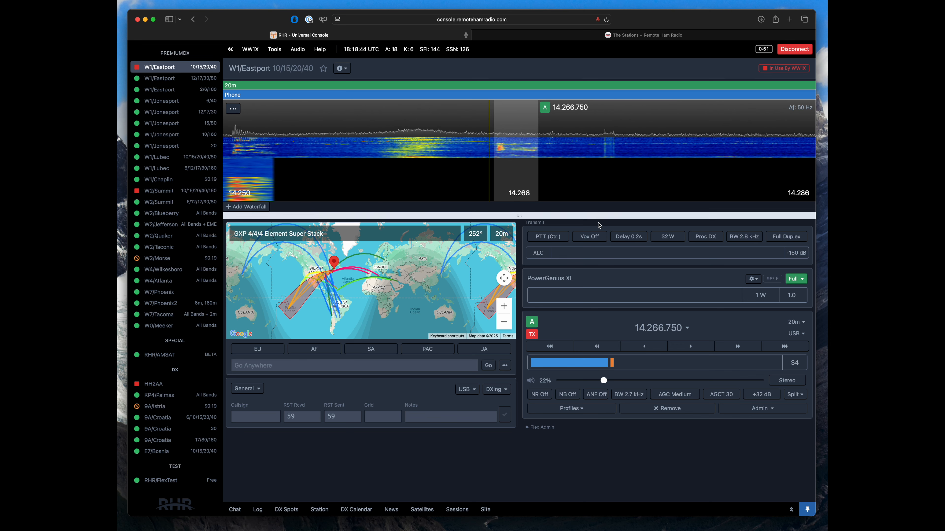
Step: Fine-tune slice A to 14.267.000 and set its receiver volume to 56%
drag(604, 380, 580, 380)
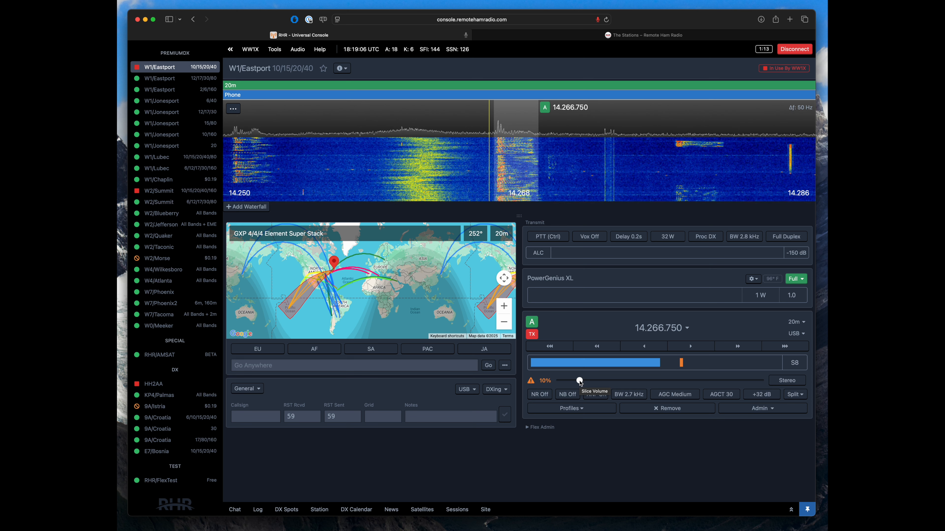
drag(580, 382, 623, 383)
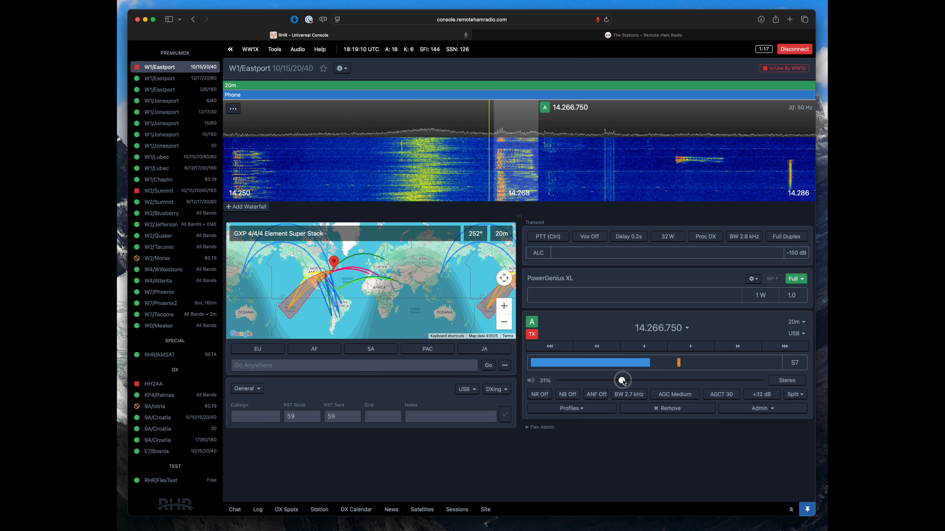
scroll(507, 146, up, 2)
scroll(506, 146, up, 3)
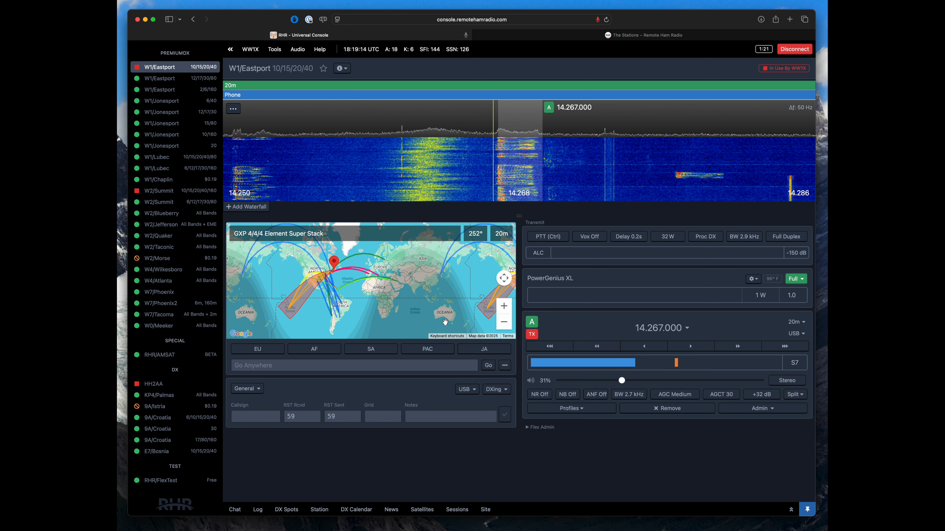
drag(622, 382, 671, 381)
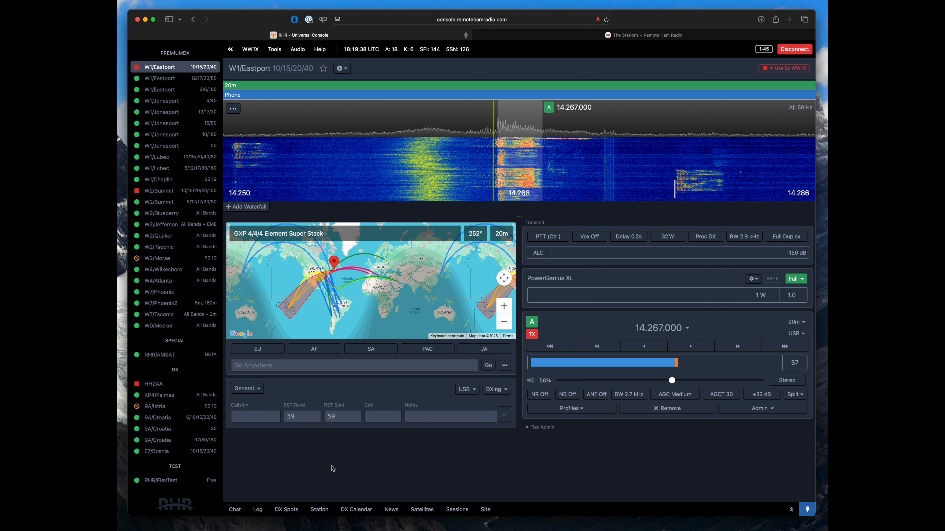
Step: Make several short voice transmissions on 14.267.000 with push-to-talk, returning to receive after each
key(ctrl)
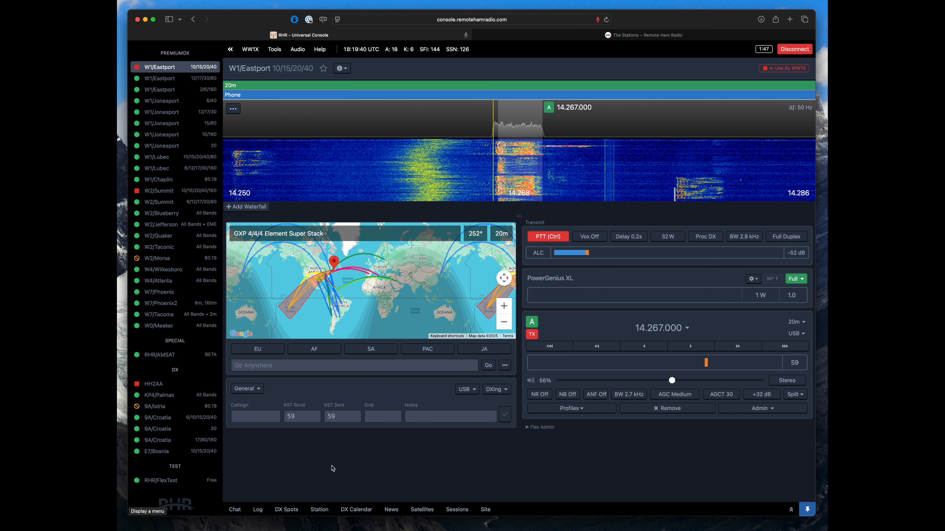
key(ctrl)
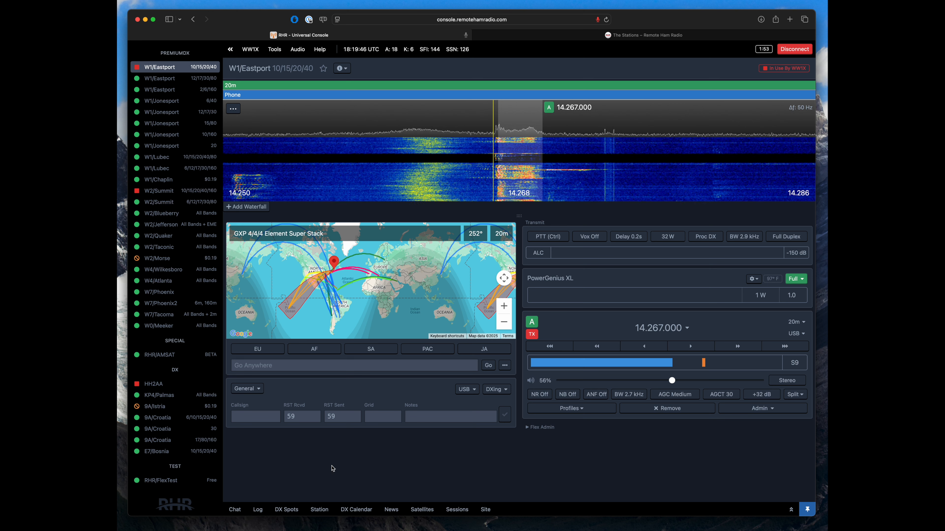
key(ctrl)
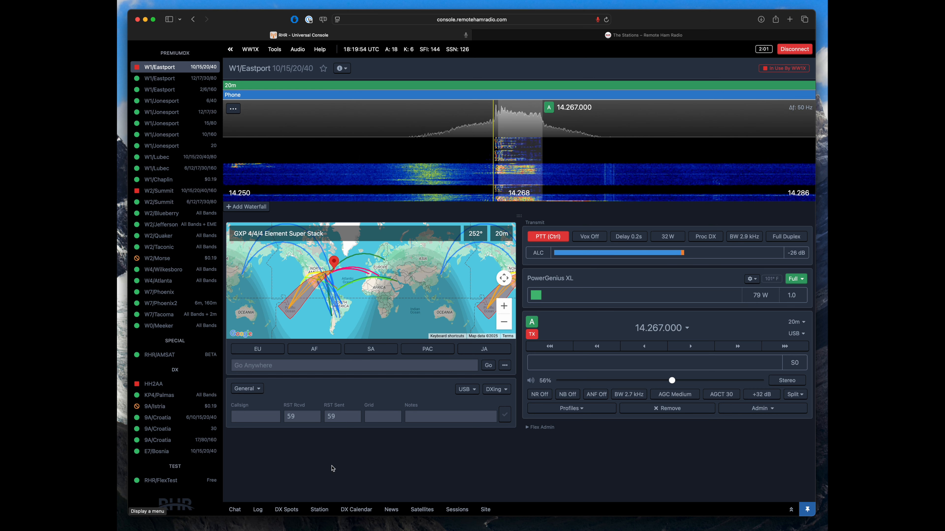
key(ctrl)
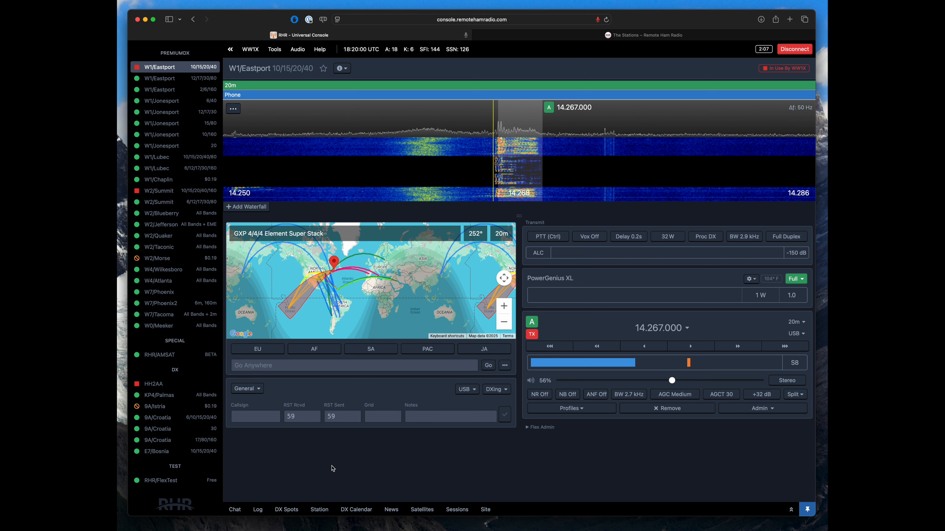
key(ctrl)
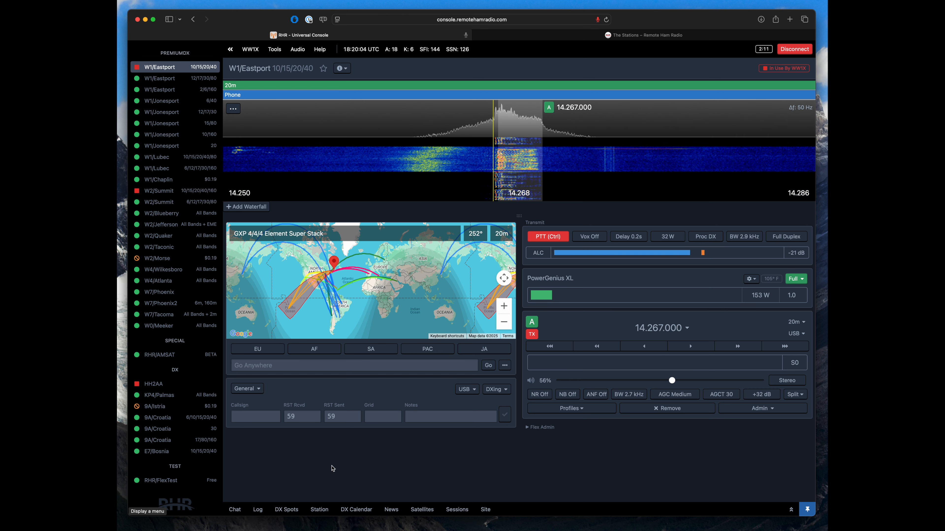
key(ctrl)
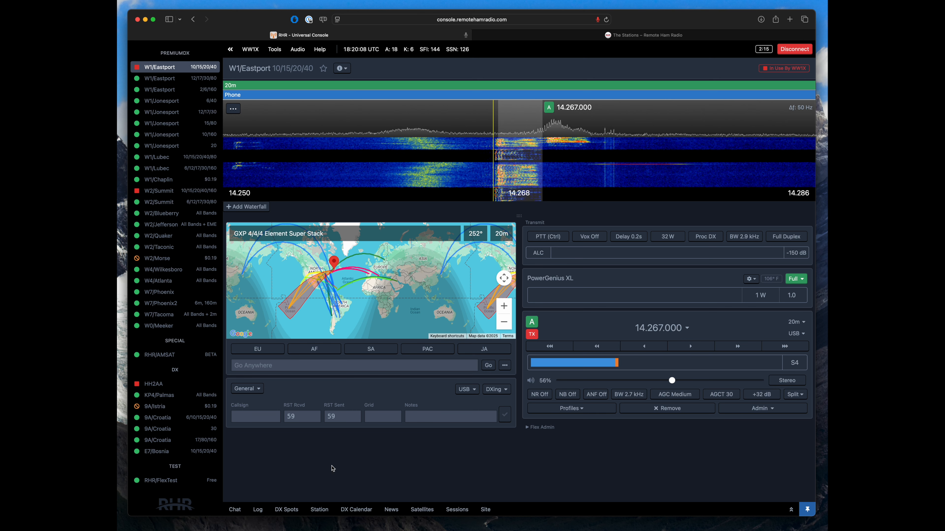
key(ctrl)
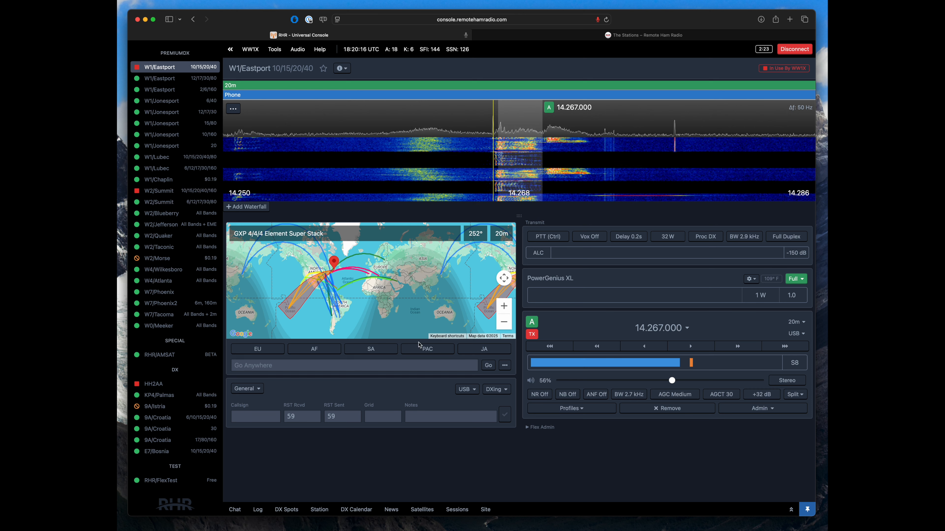
Step: Tune the receiver to 14.256.500 and zoom the waterfall out to the whole 20m band
click(328, 115)
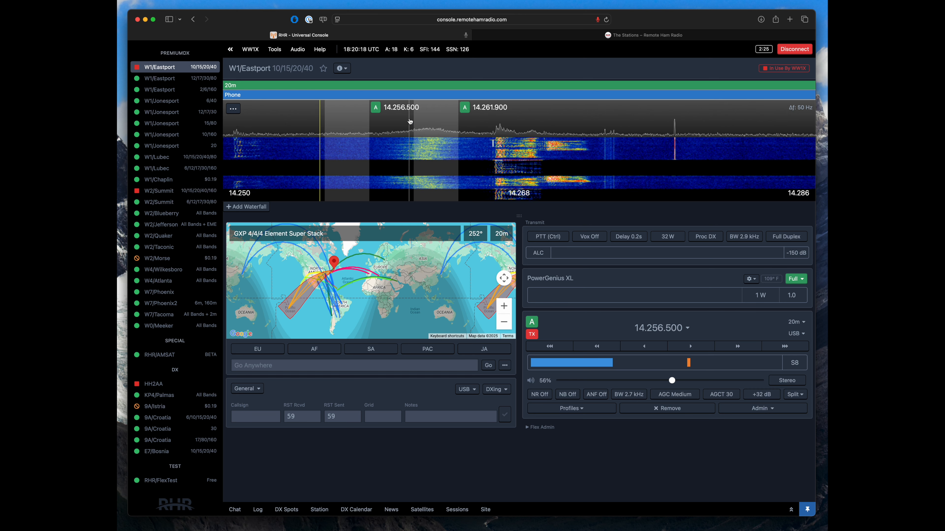
scroll(408, 124, down, 5)
scroll(409, 124, down, 3)
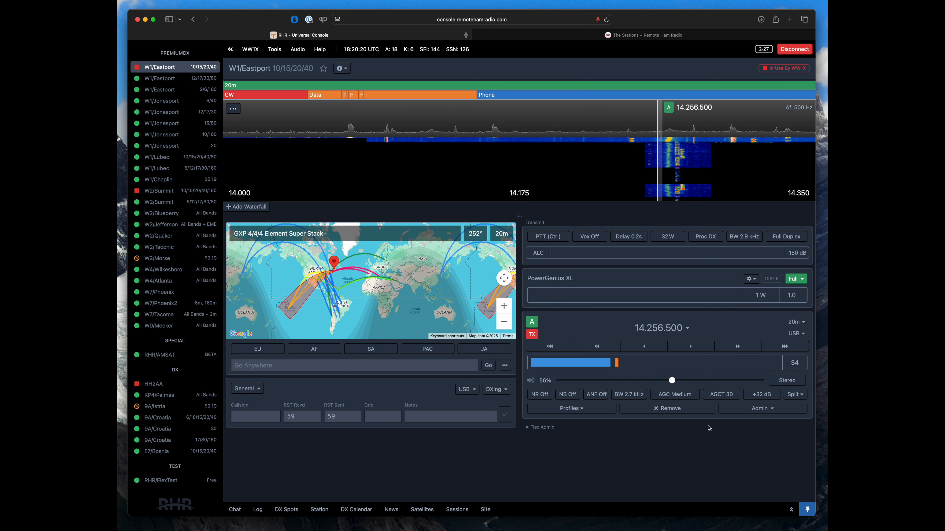
Step: Tune the receiver to 14.042.000 in the CW segment and set its volume to 52%
drag(664, 380, 592, 381)
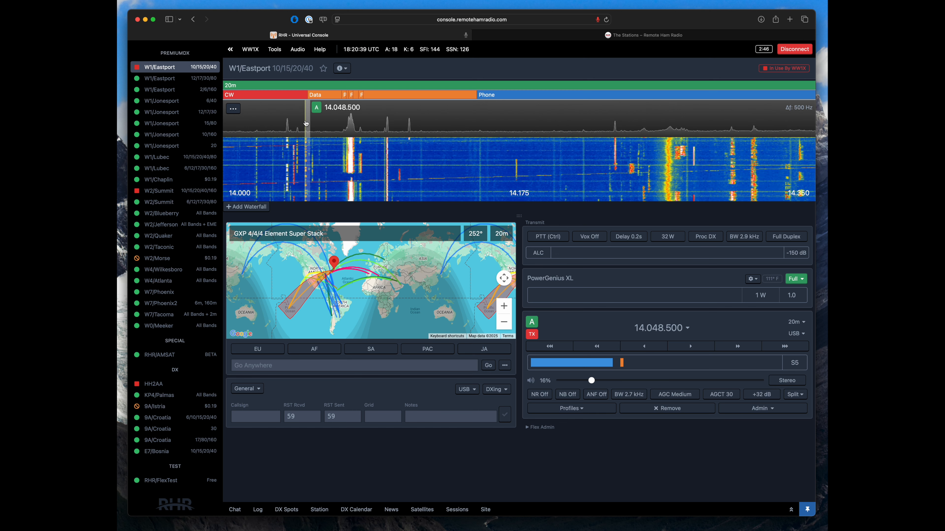
click(295, 123)
drag(671, 380, 664, 381)
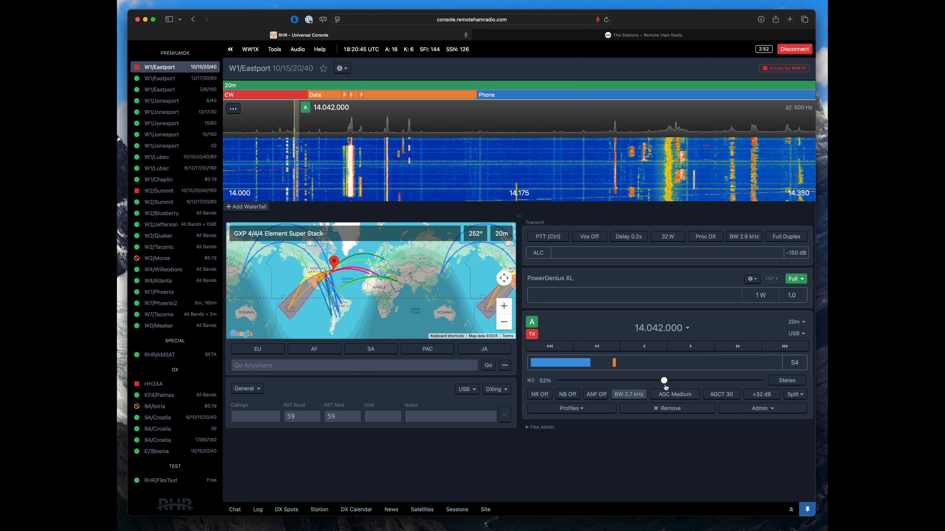
Step: Switch slice A from USB to CW mode and tune it to 14.023.000
click(795, 334)
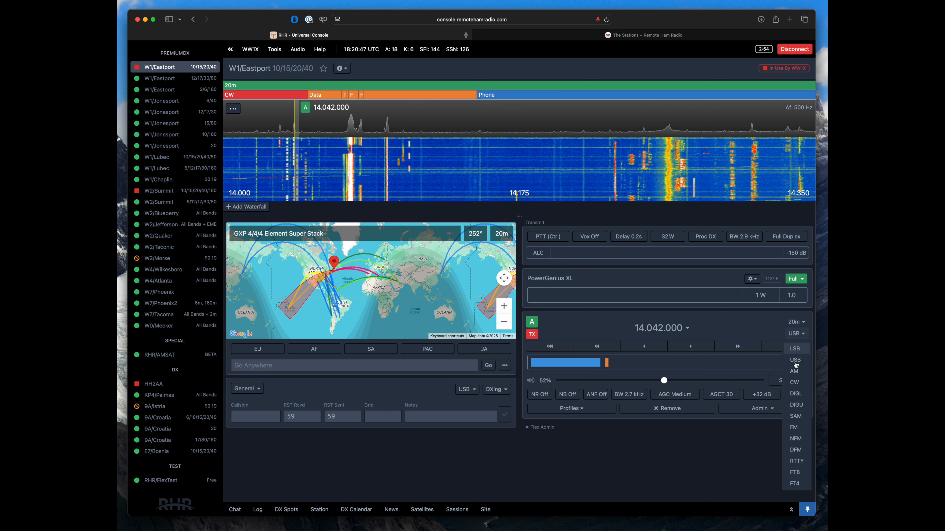
click(794, 382)
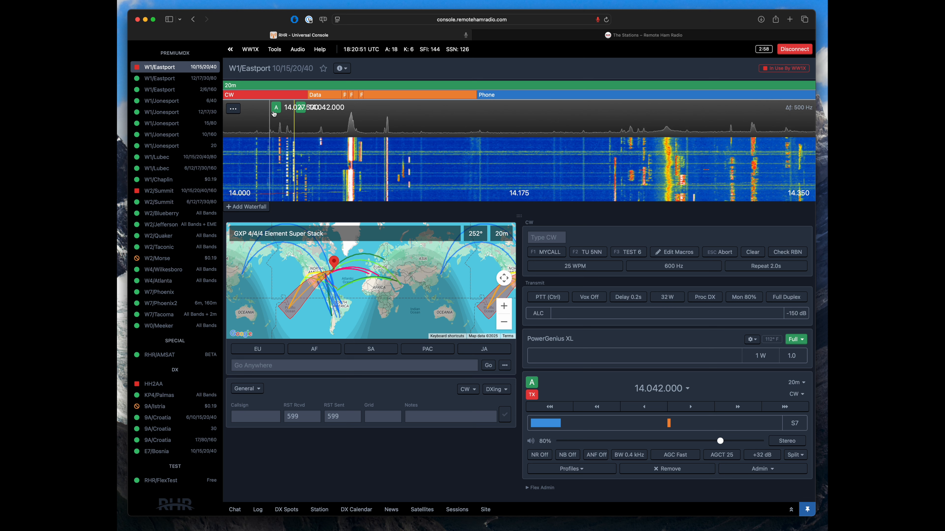
click(269, 121)
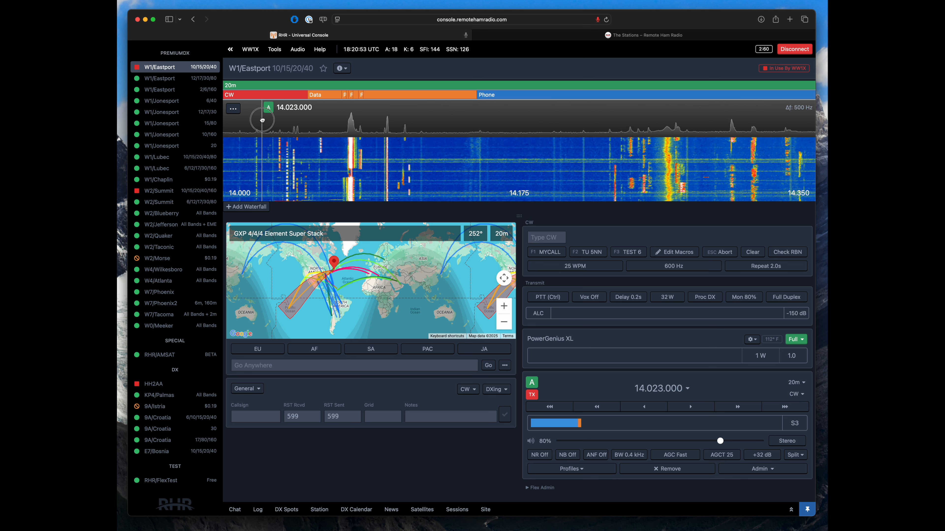
Step: Send the MYCALL macro in CW and fit the waterfall to the whole 20m band
click(555, 238)
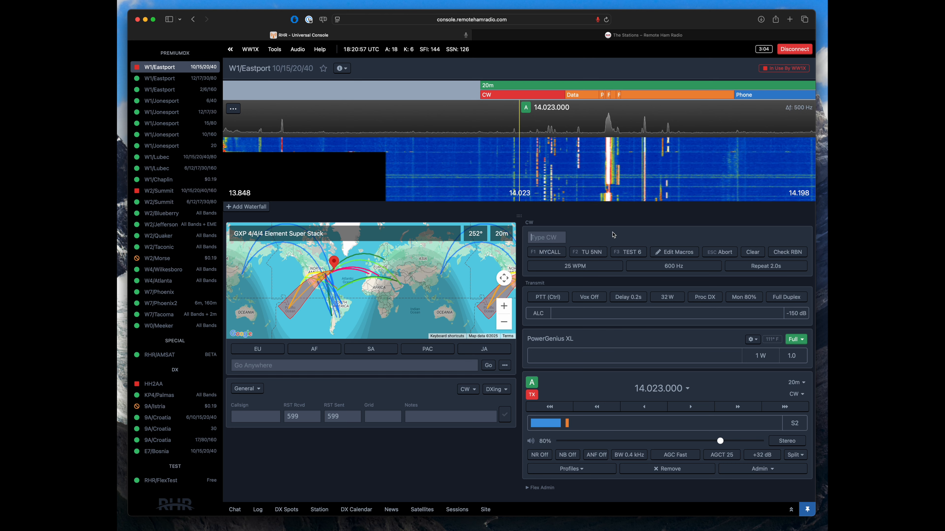
key(F1)
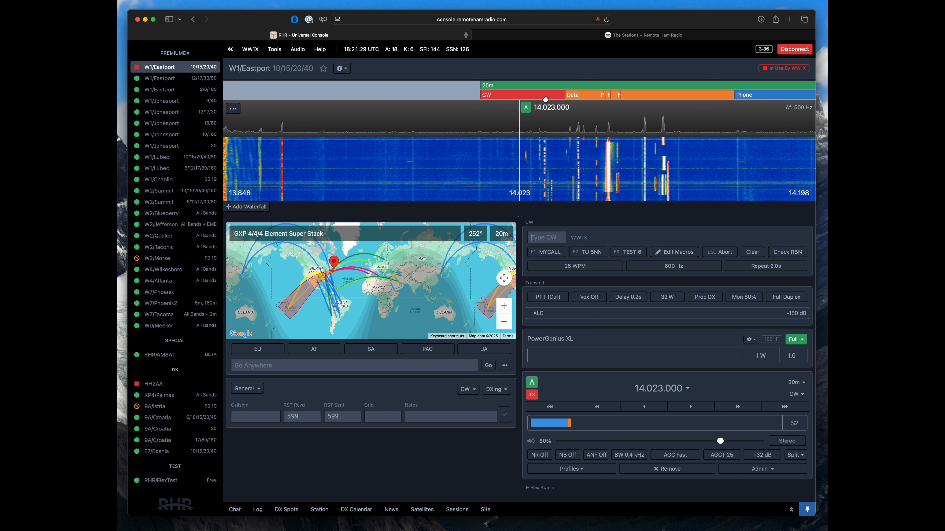
click(543, 88)
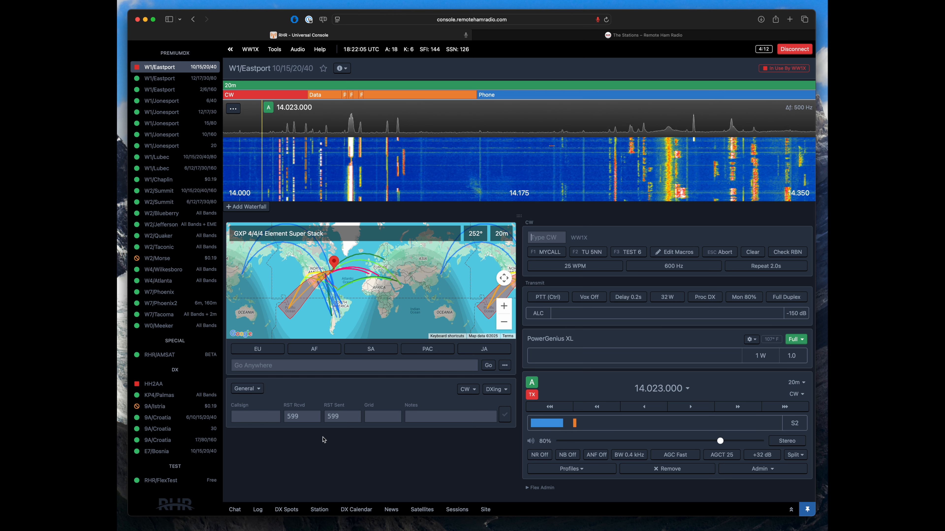
Step: View the DX Spots list and collapse it again
click(287, 509)
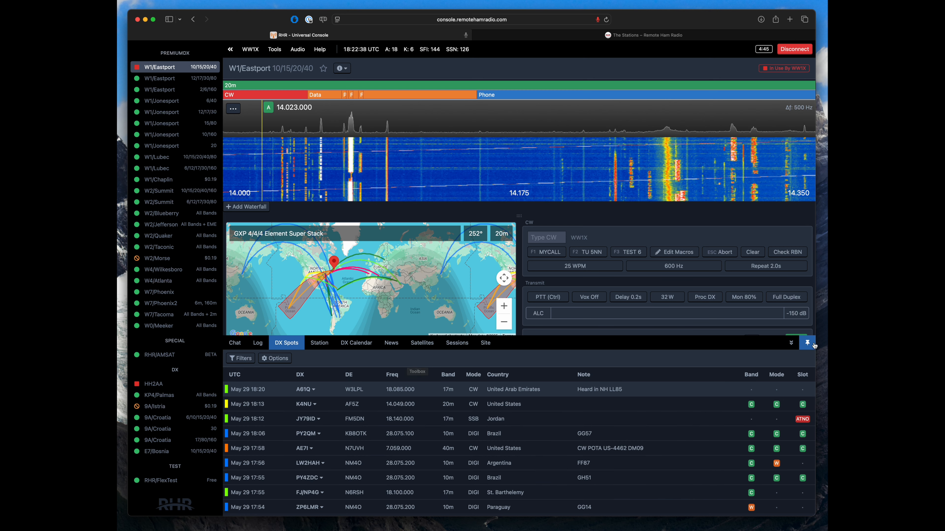
click(791, 343)
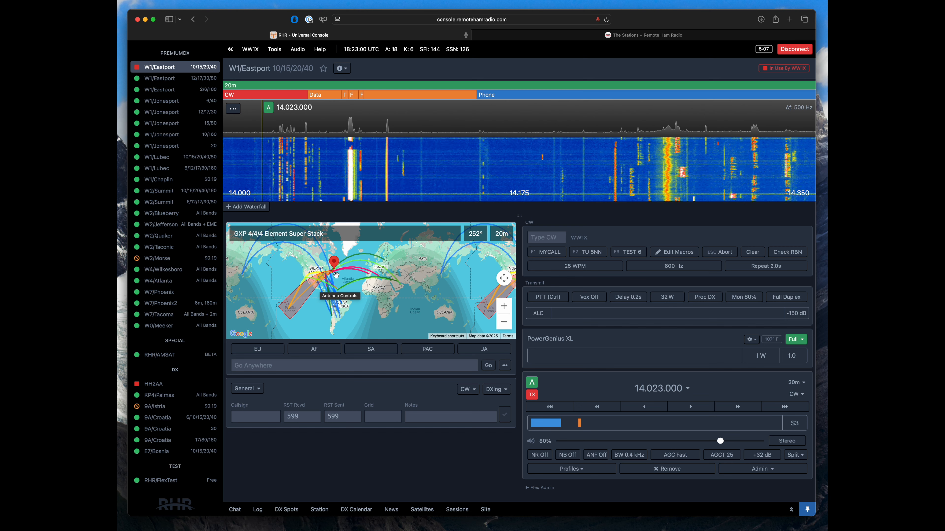
Step: Zoom the antenna map in for a closer look and back out to the world view
scroll(311, 277, down, 2)
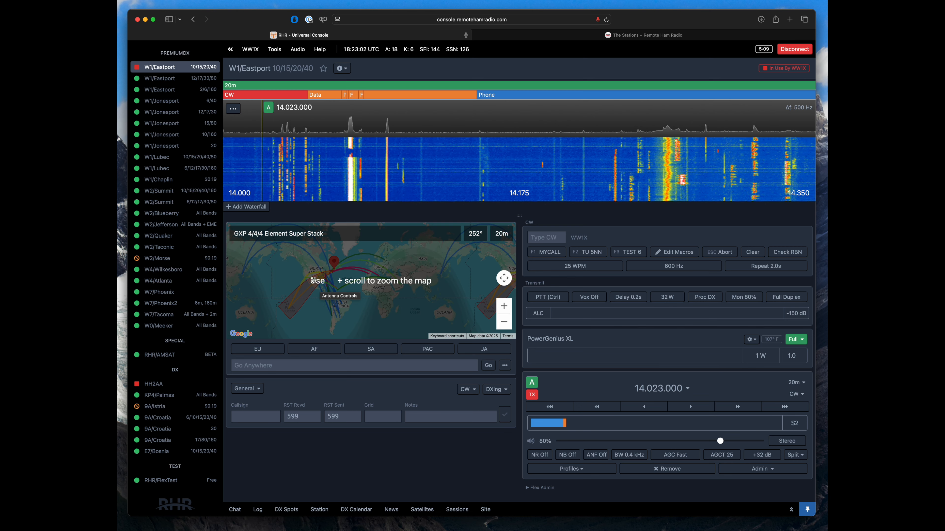
click(504, 306)
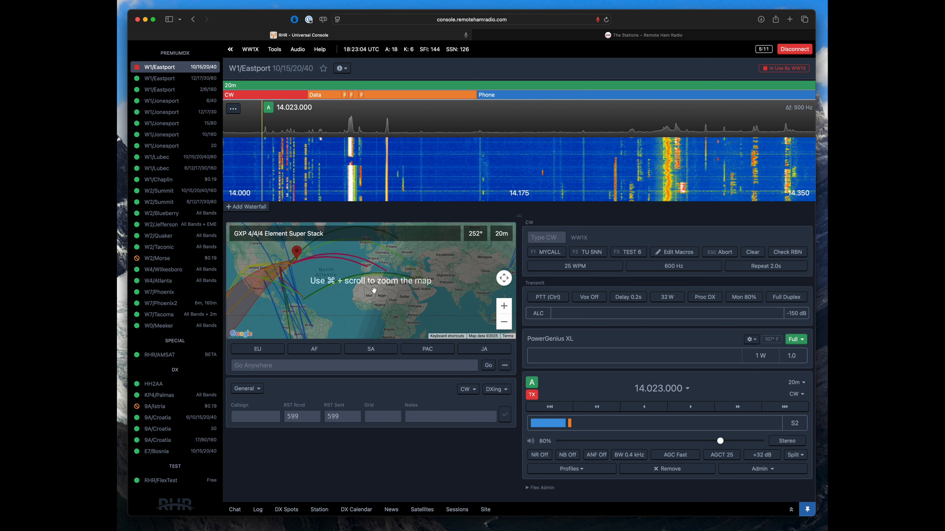
click(503, 322)
click(503, 321)
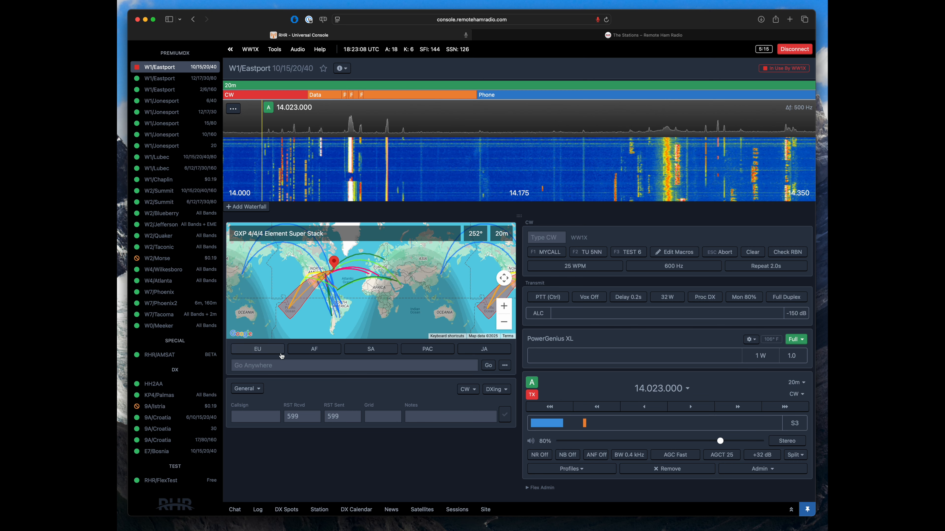
Step: Rotate the 20m antenna to the PAC preset heading and open the Station information
click(254, 350)
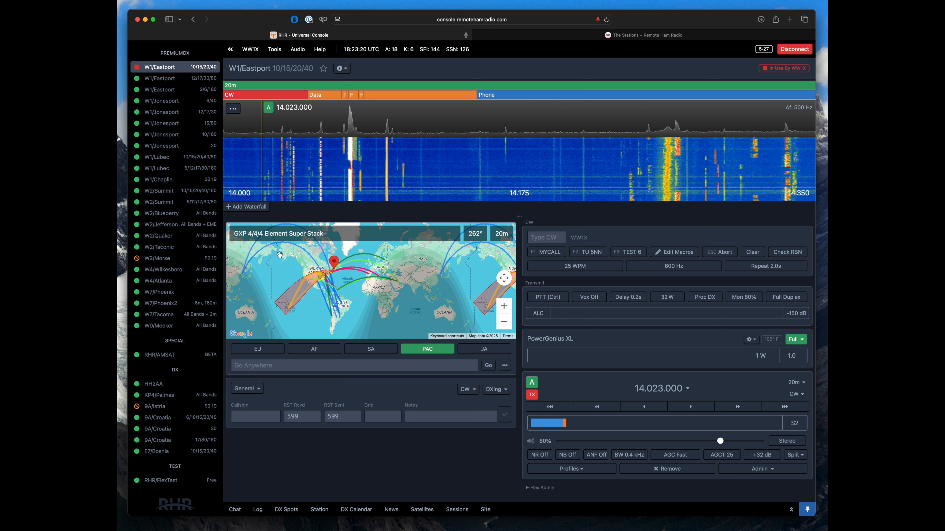
click(319, 510)
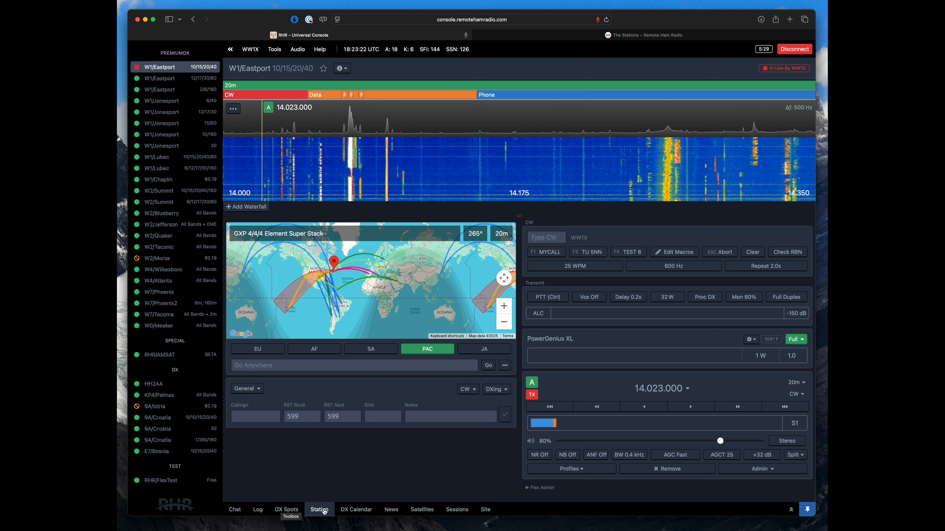
Step: Read through the Station information for W1/Eastport's towers, antennas and amplifier, then collapse it
scroll(760, 436, down, 3)
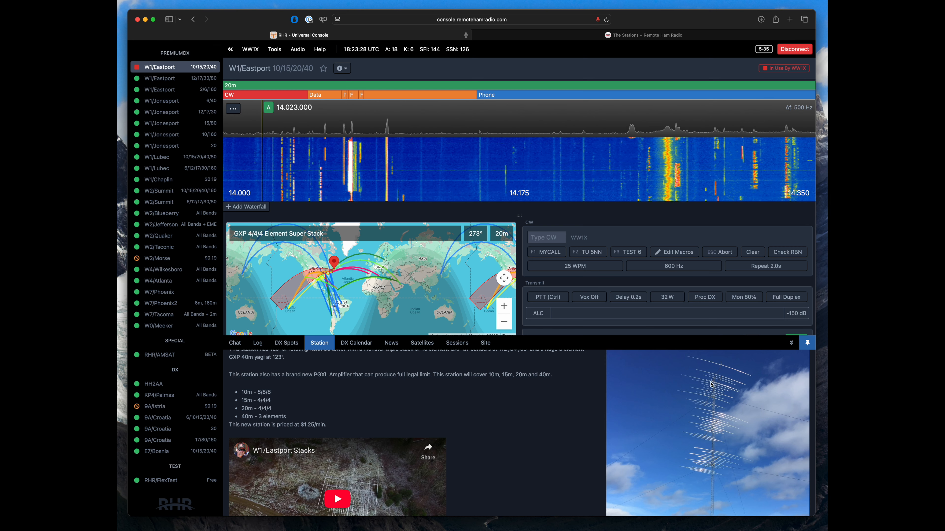
scroll(714, 382, down, 3)
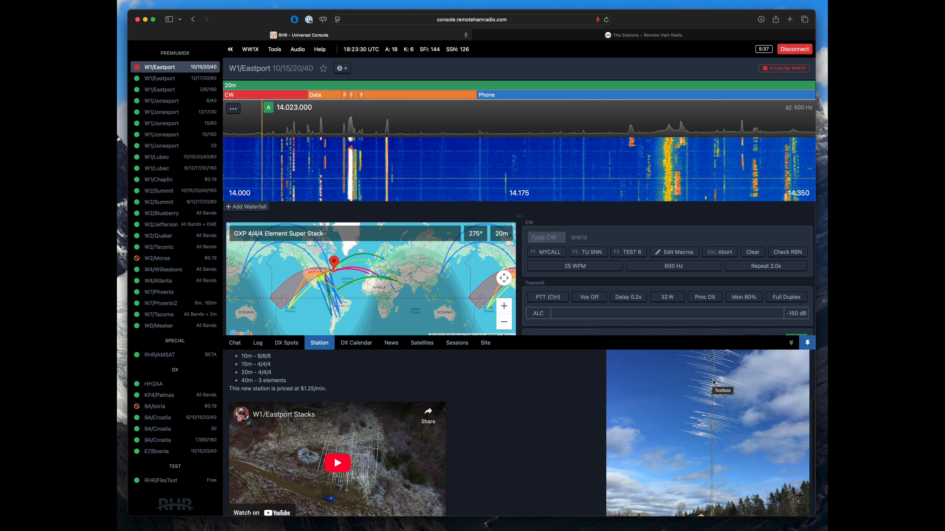
scroll(703, 451, up, 2)
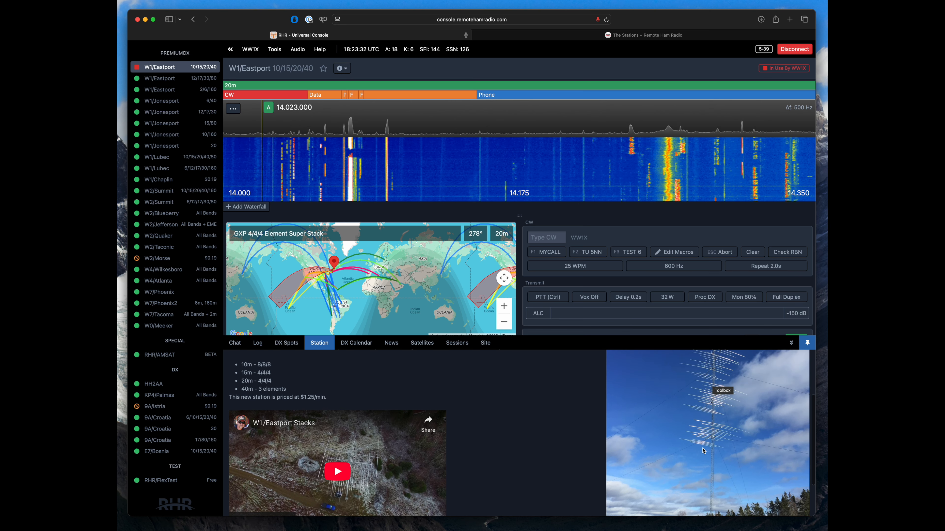
scroll(721, 440, up, 2)
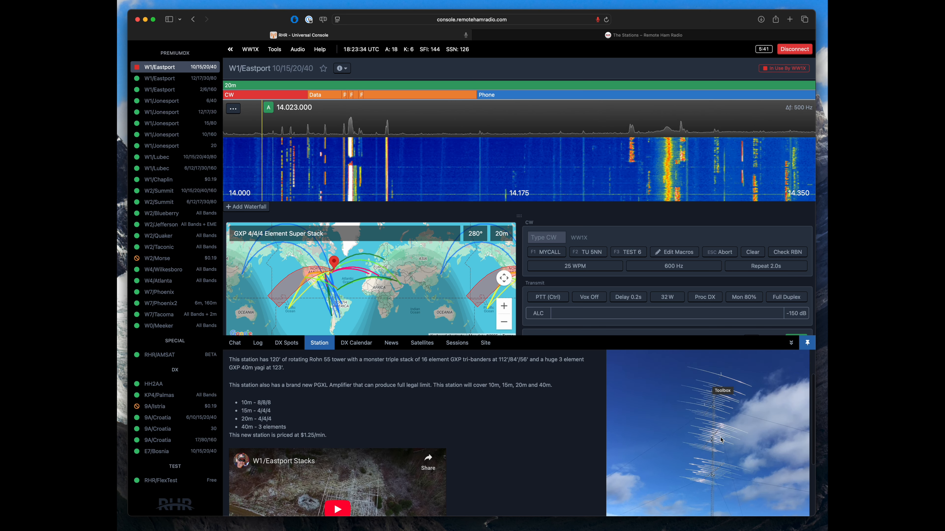
click(791, 343)
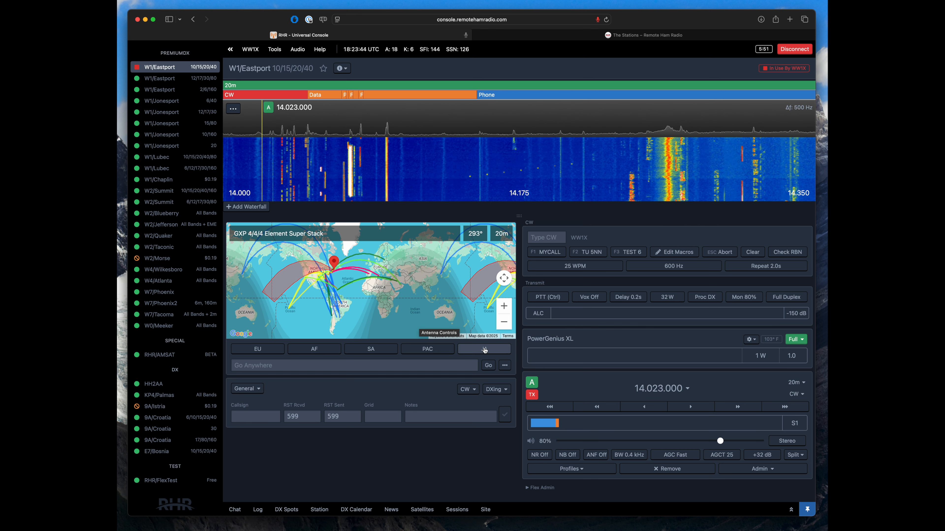
Step: Enter oh8x as the Go Anywhere destination and send the 20m antenna toward it
click(290, 369)
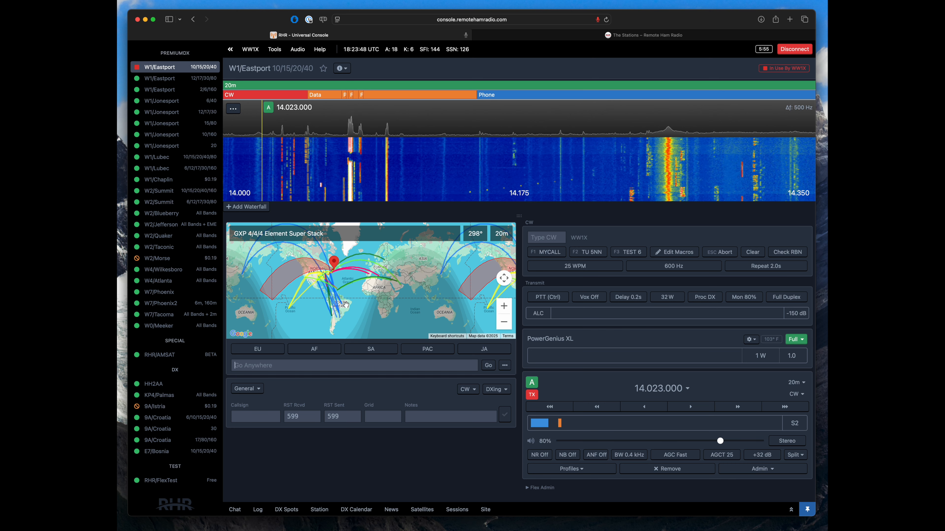
text(oh)
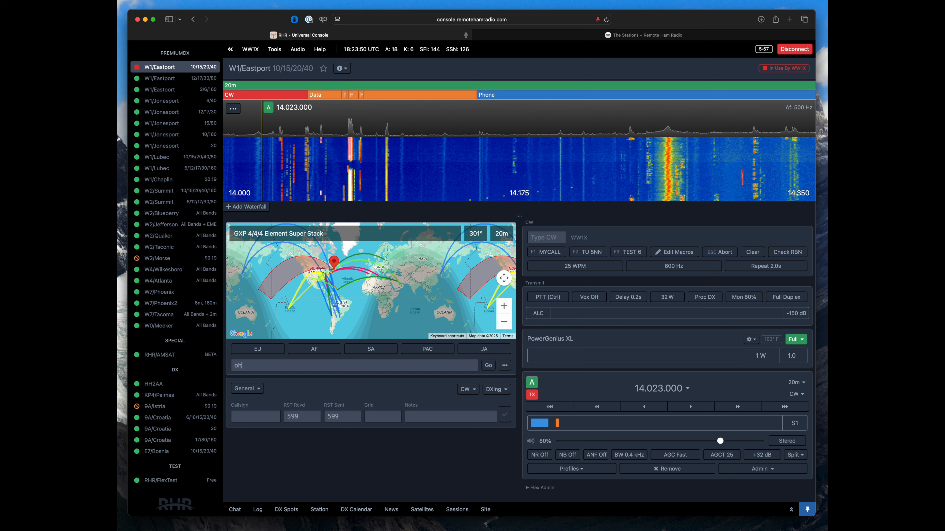
text(8x)
click(489, 366)
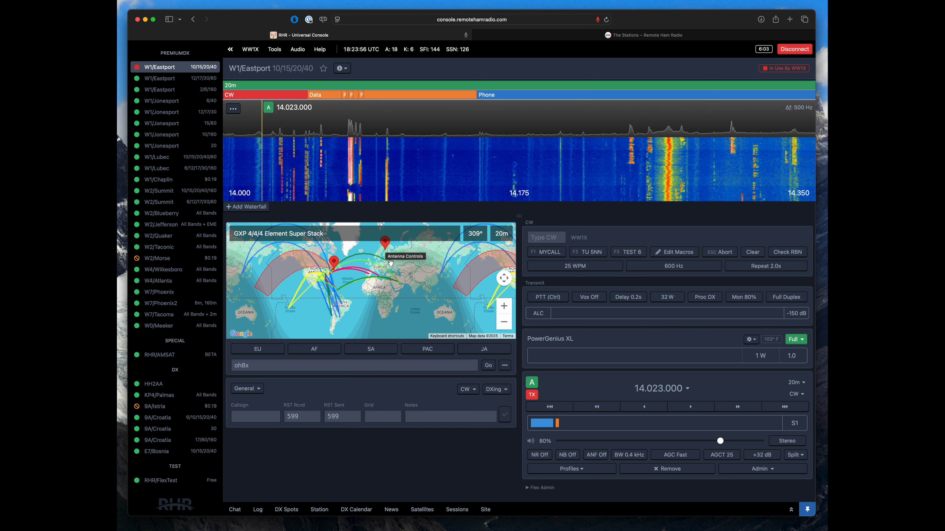
drag(387, 252, 384, 261)
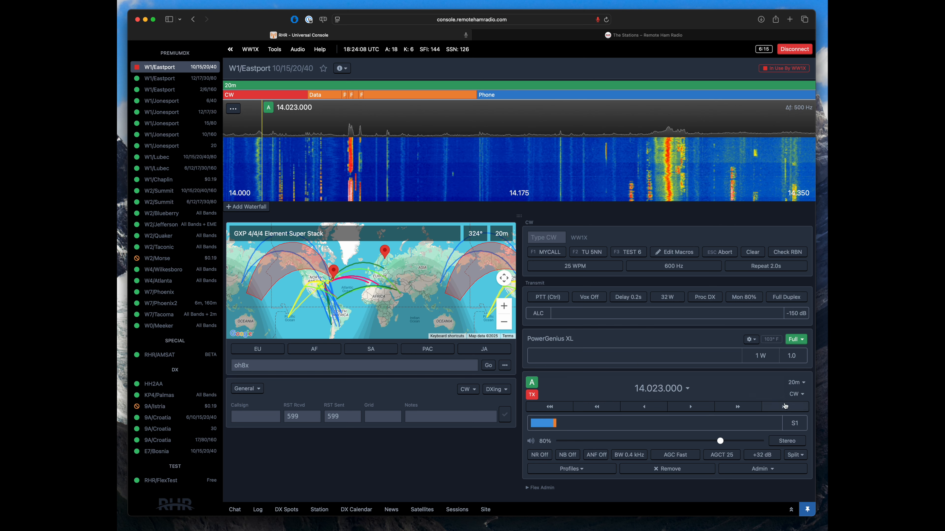
Step: Switch the receiver from CW to FT8 mode and turn down its audio volume
click(795, 393)
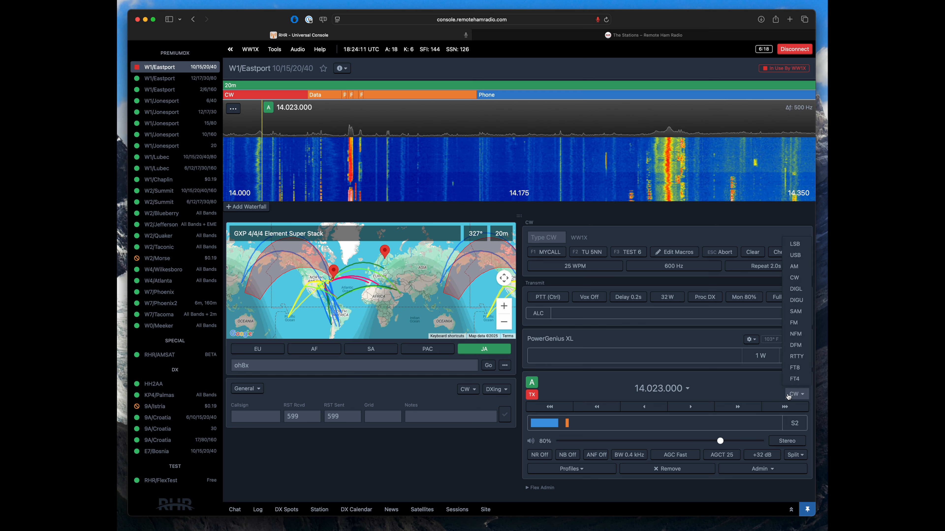
click(795, 368)
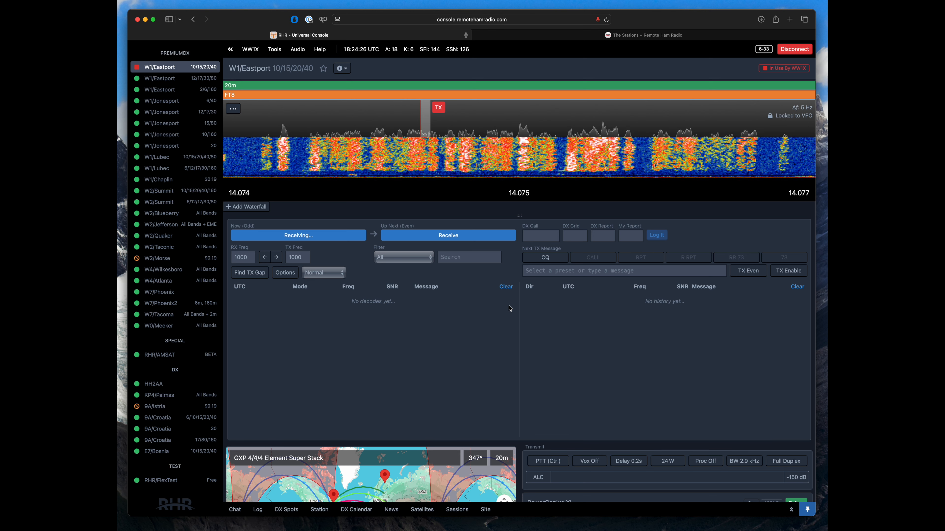
scroll(580, 386, down, 5)
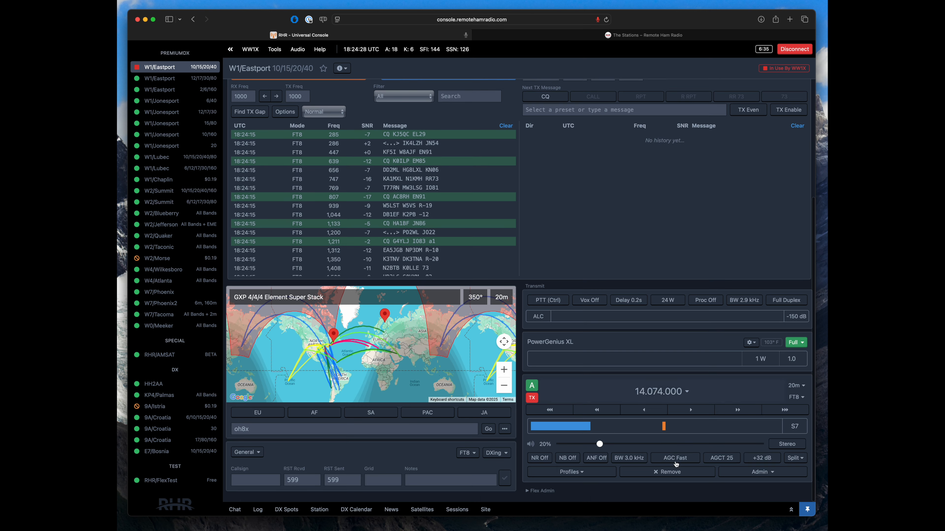
click(672, 449)
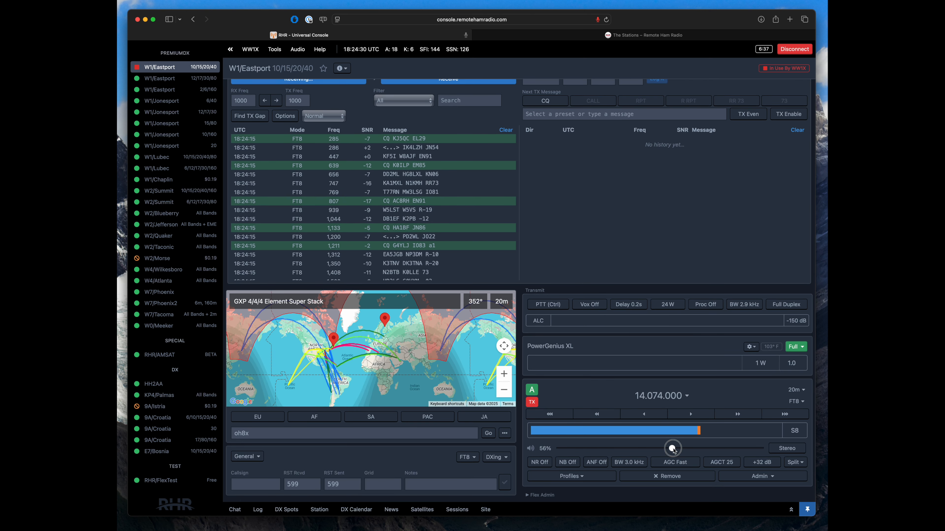
drag(672, 449, 579, 448)
Step: Examine the FT8 receive cycle and browse the list of decoded messages on 14.074
scroll(545, 273, up, 2)
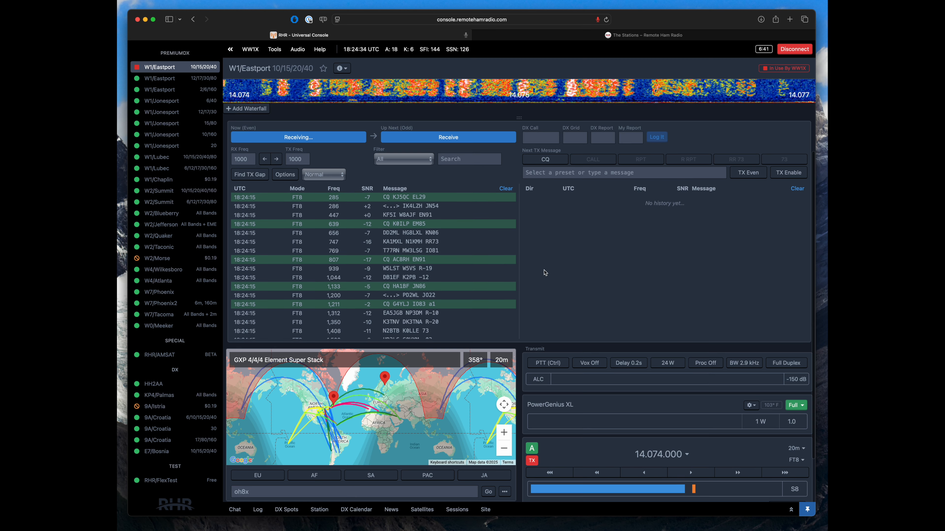
scroll(588, 290, up, 3)
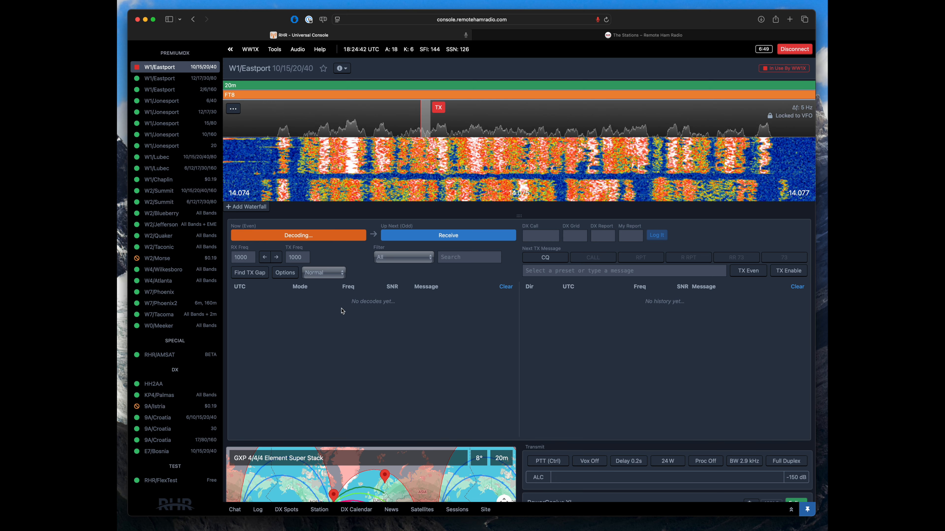
scroll(401, 301, down, 5)
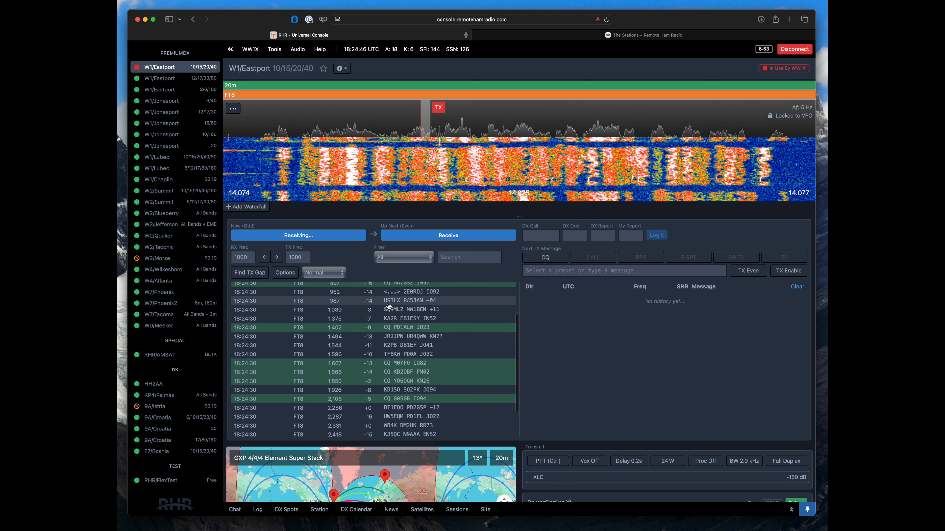
scroll(389, 306, down, 10)
scroll(401, 420, down, 3)
scroll(404, 335, up, 10)
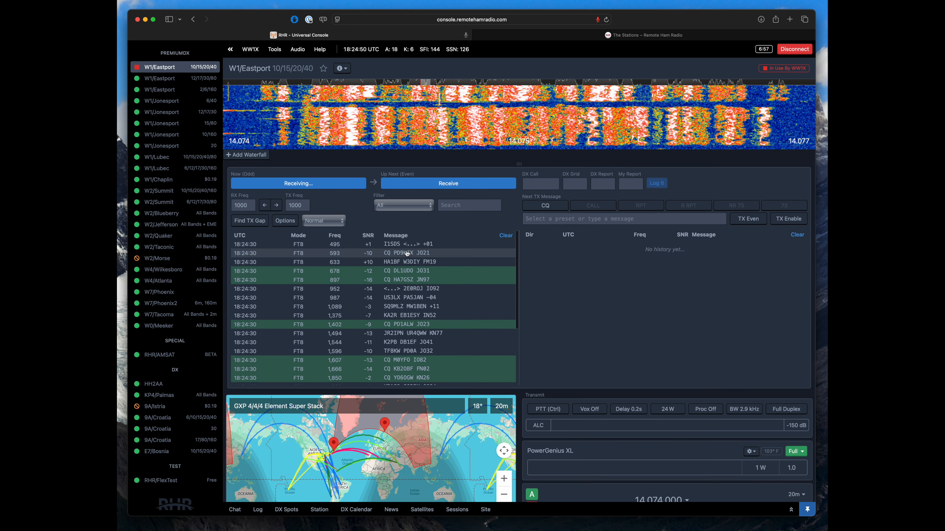
Step: Switch the receiver to USB and tune it to 14.191.000 in the 20m phone segment
scroll(370, 303, up, 1)
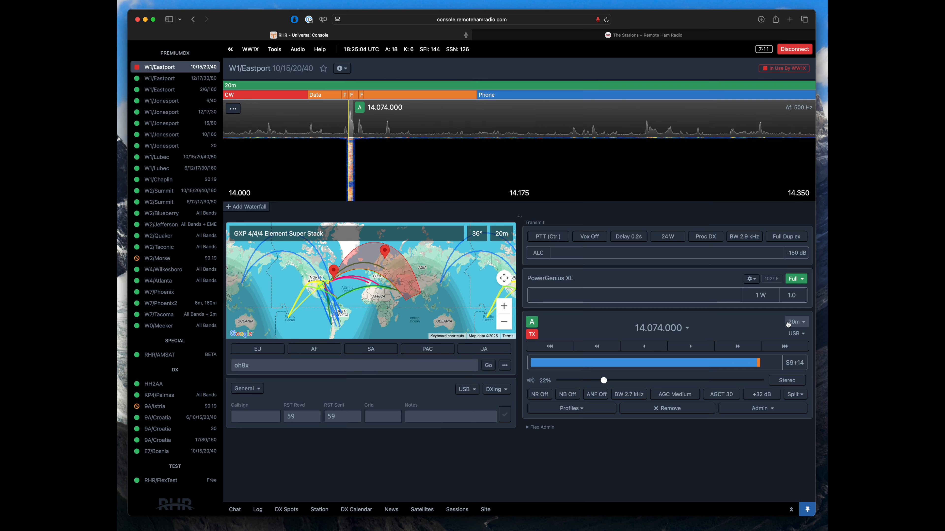
click(551, 123)
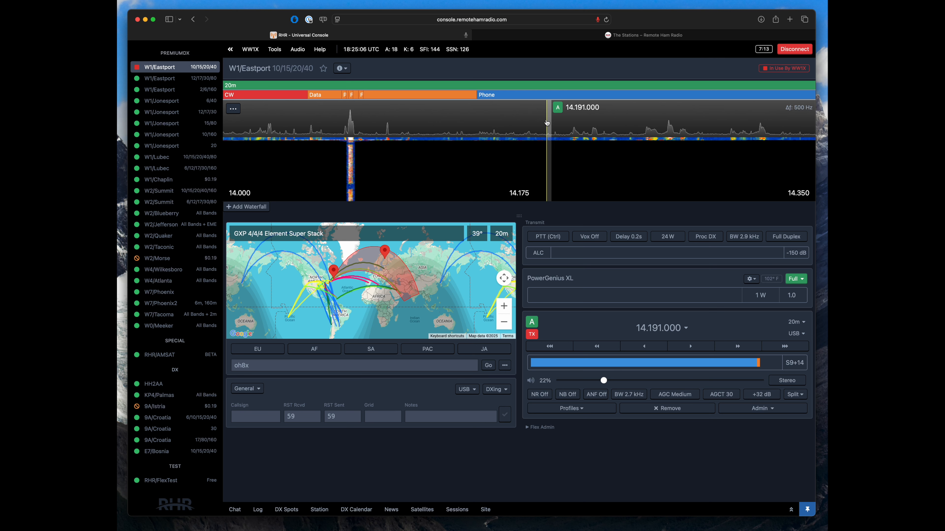
Step: View the console's Chat, Log, DX Spots and Station sections one after another
click(235, 510)
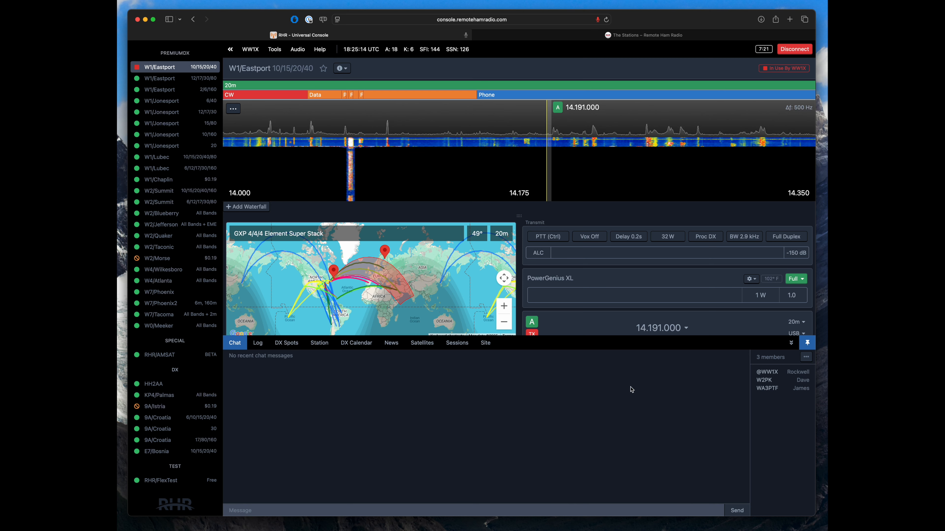
click(254, 348)
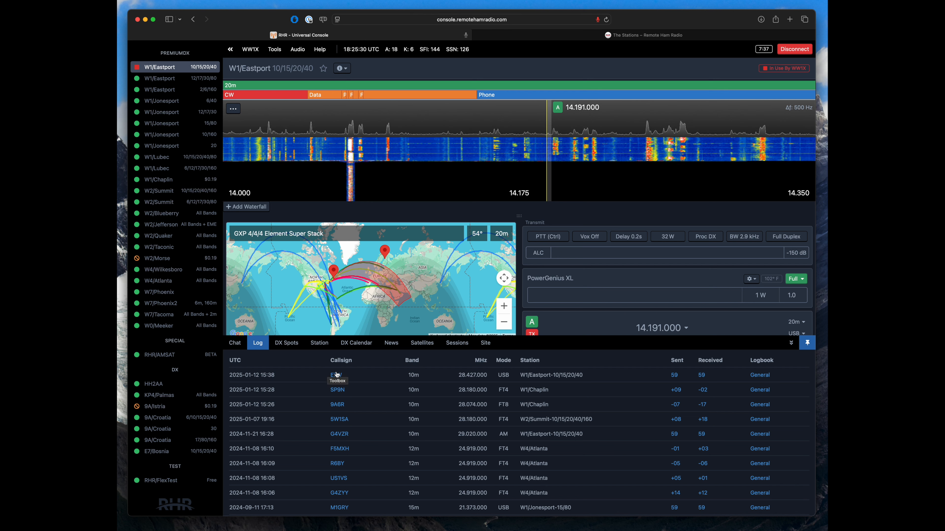
click(287, 343)
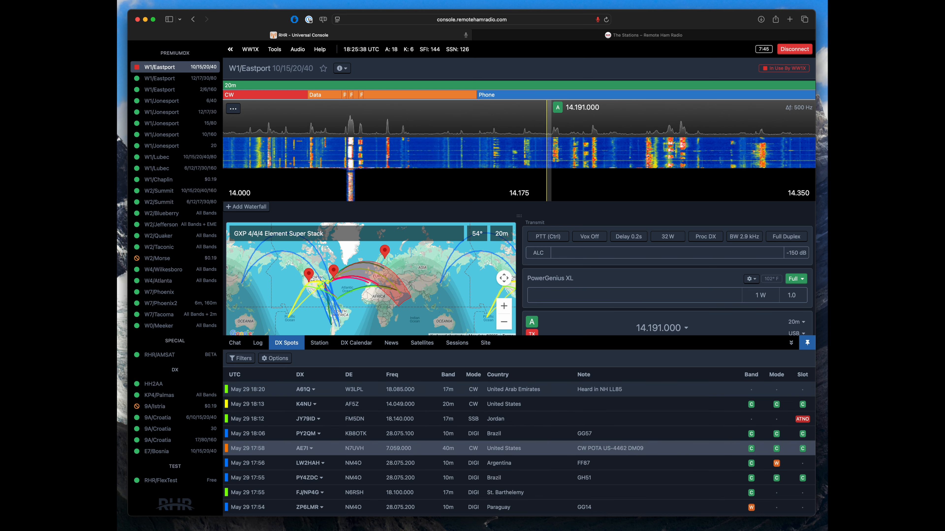
click(318, 343)
Step: Open the DX Calendar and browse the announced DX operations for 2025
click(356, 344)
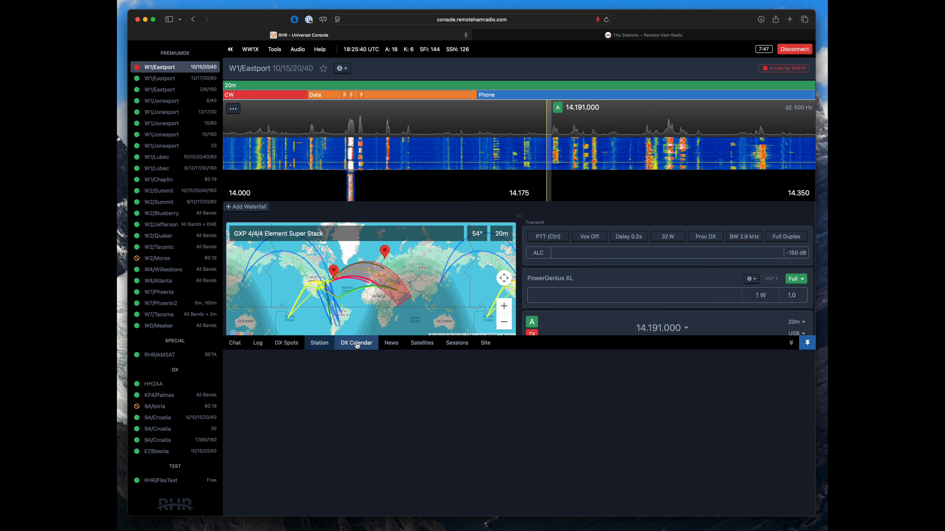
scroll(334, 395, down, 10)
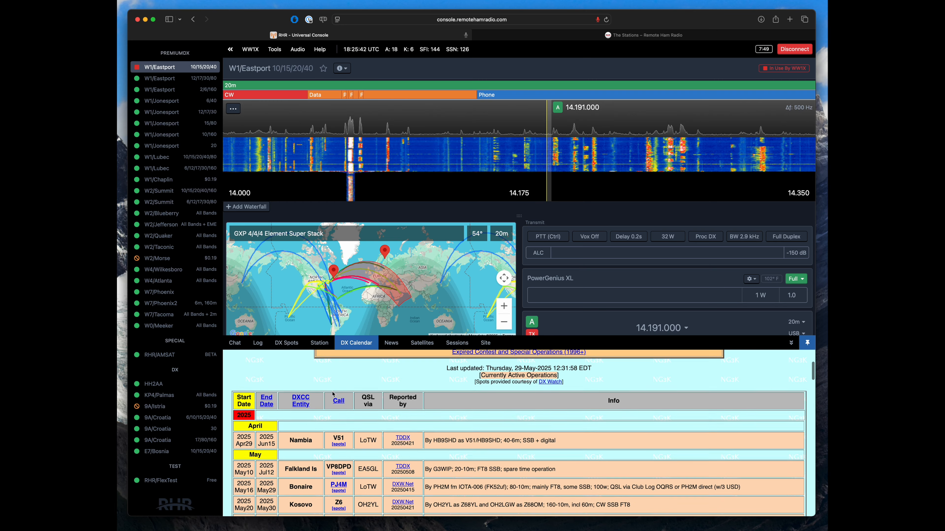
scroll(334, 394, up, 10)
scroll(372, 420, down, 10)
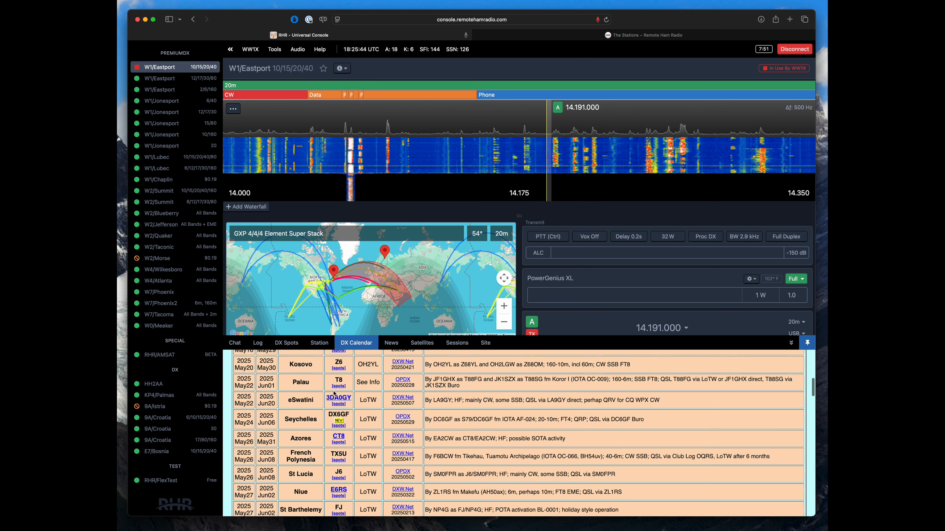
scroll(422, 455, up, 10)
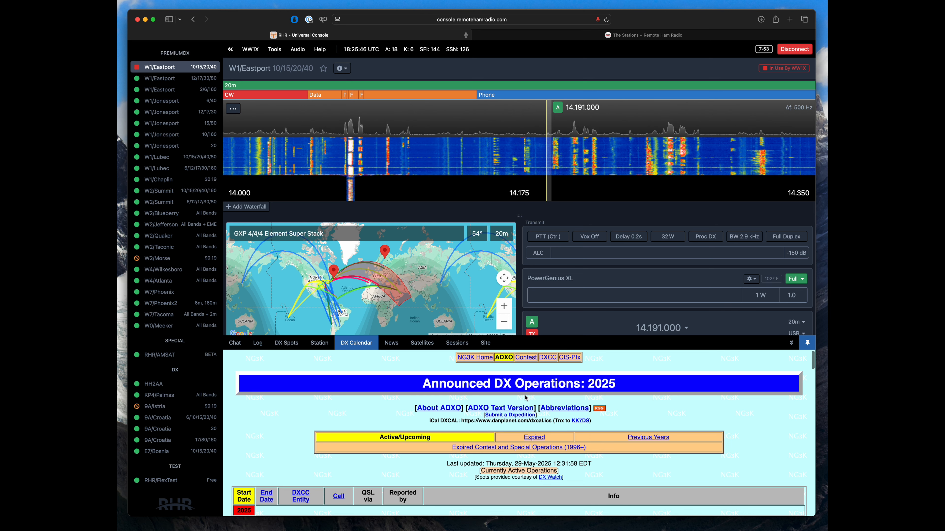
scroll(562, 386, down, 5)
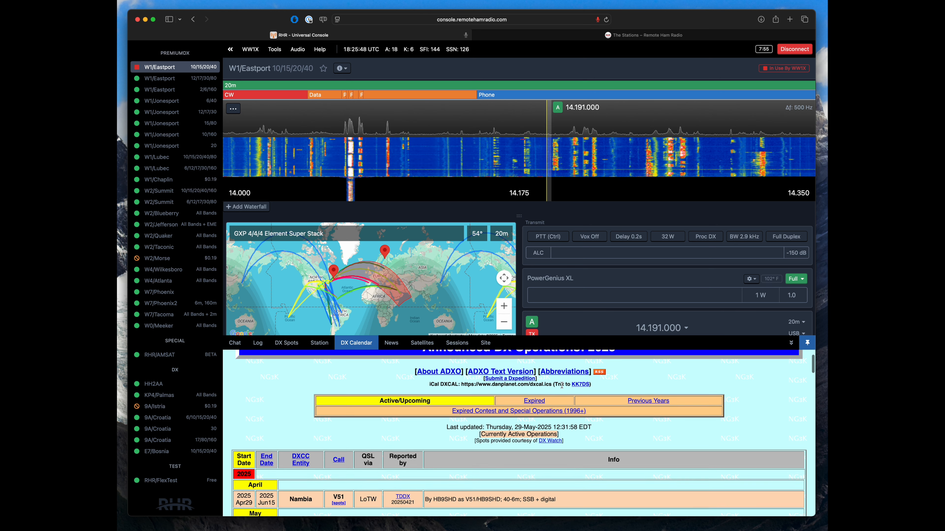
scroll(301, 410, down, 3)
scroll(300, 410, down, 1)
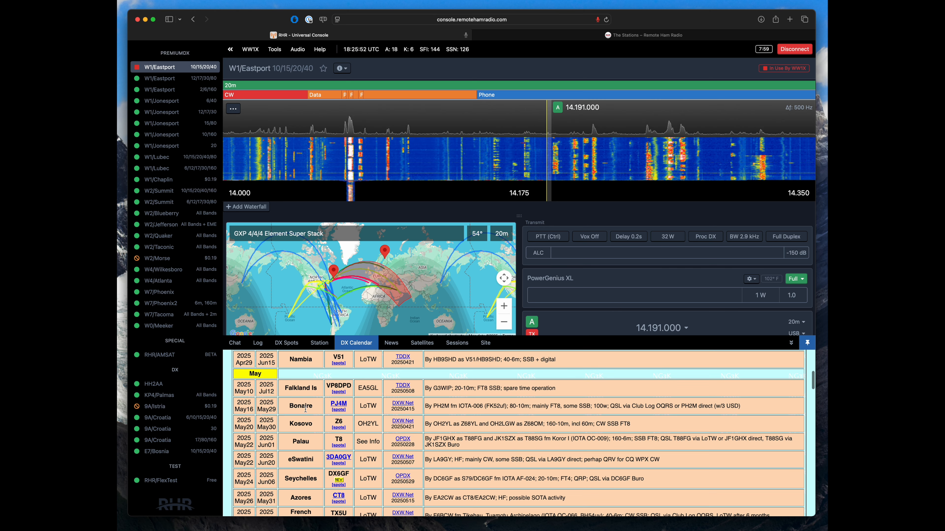
scroll(317, 418, down, 3)
scroll(309, 427, up, 8)
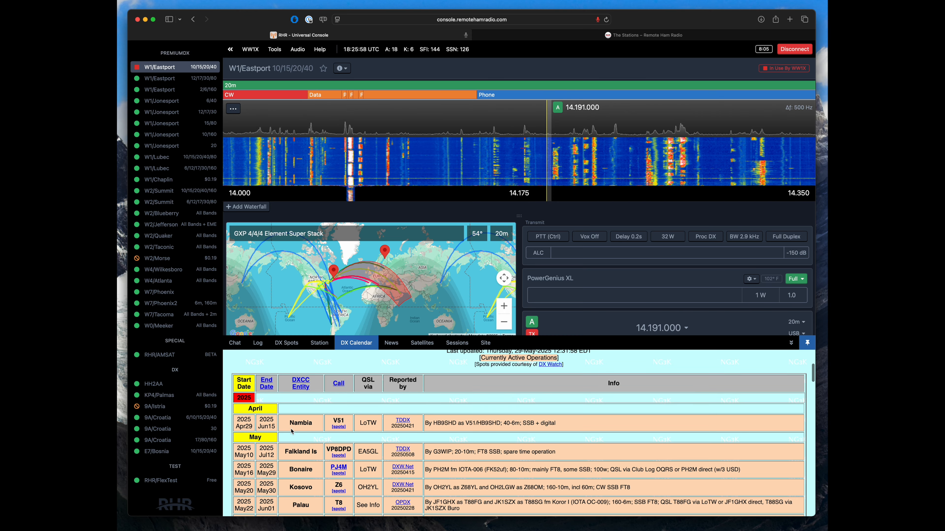
Step: Open the News and read the W1/Skowhegan outage notice and the WPX contest logger article
click(390, 348)
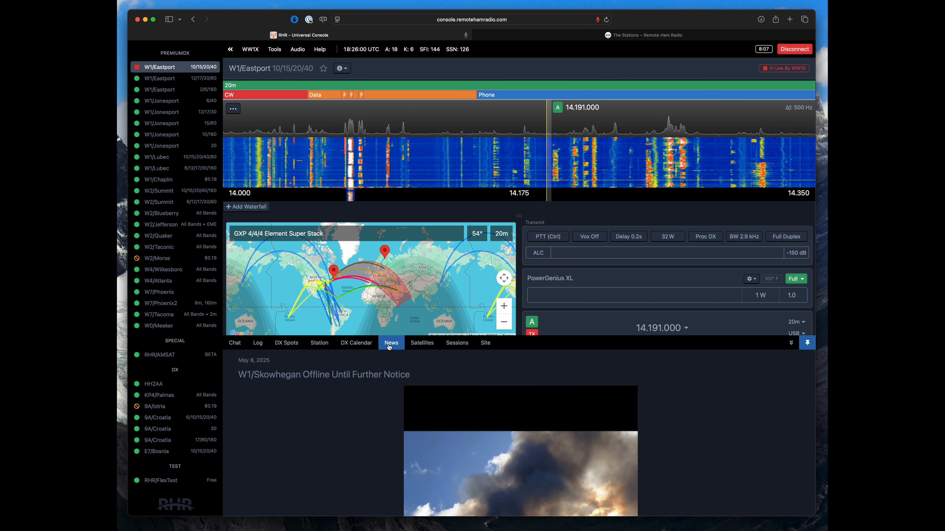
scroll(325, 409, down, 5)
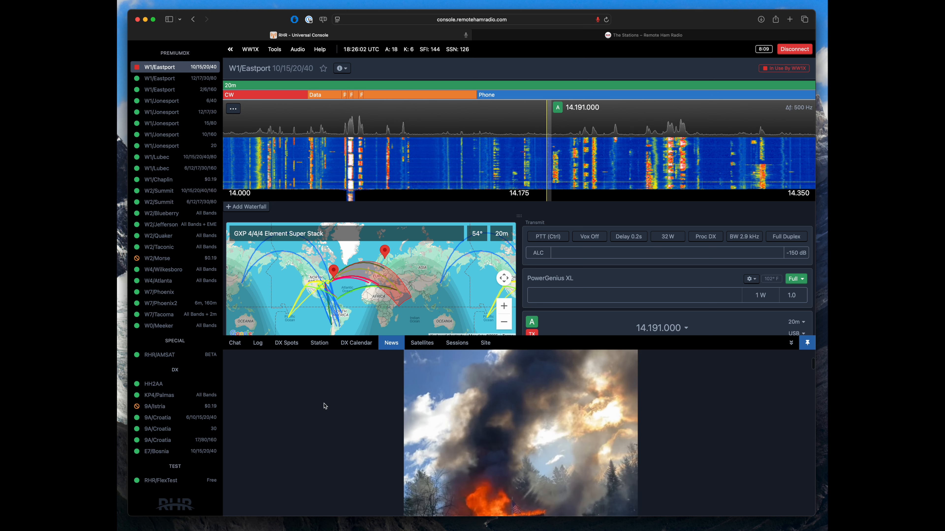
scroll(328, 400, down, 3)
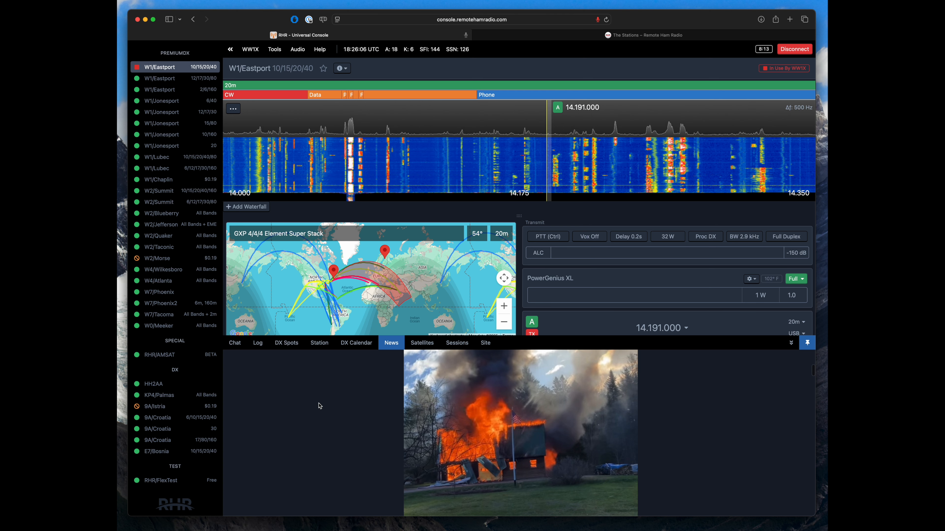
scroll(320, 406, down, 4)
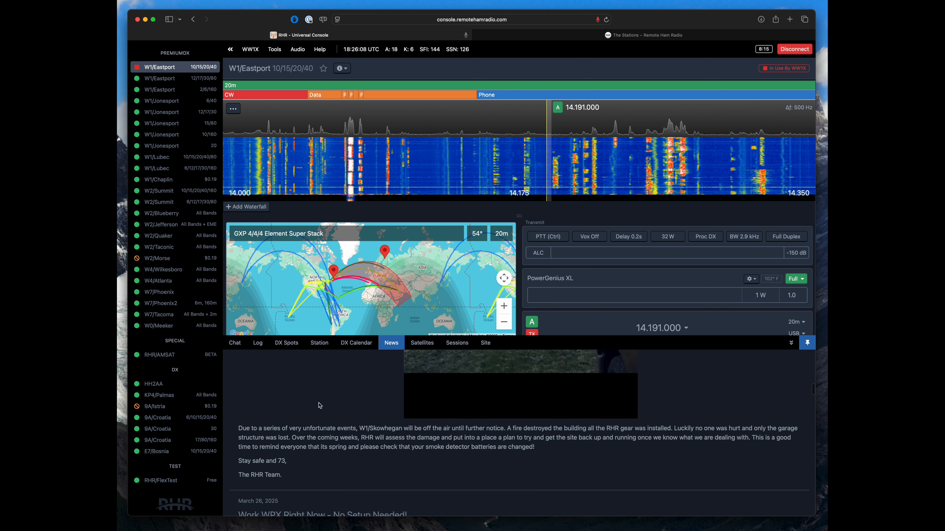
scroll(320, 406, down, 3)
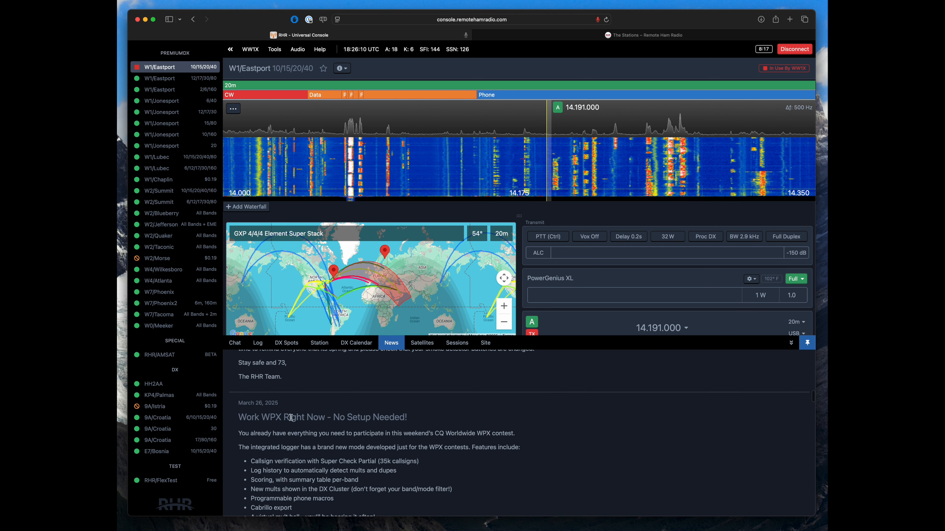
scroll(254, 418, down, 5)
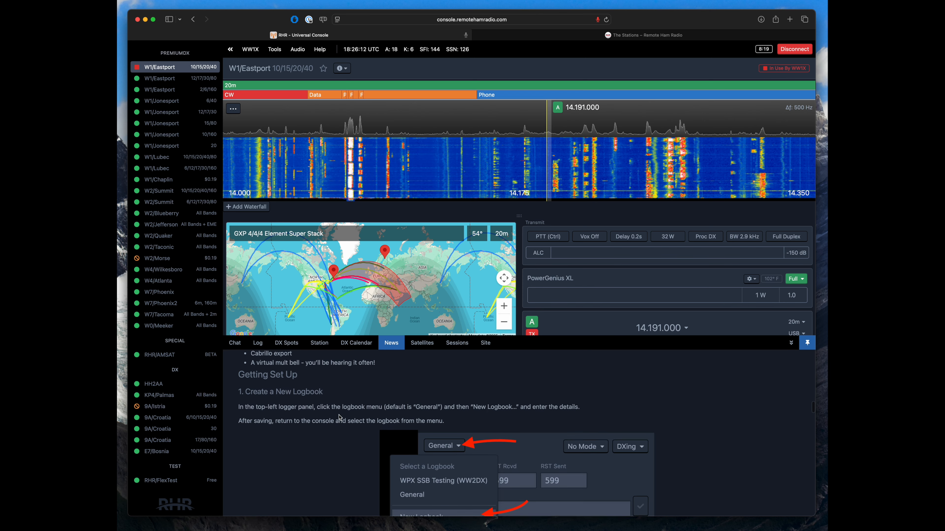
Step: Read the rest of the WPX contest logger article, including its operating instructions, and check the station's Satellites section
scroll(339, 415, down, 8)
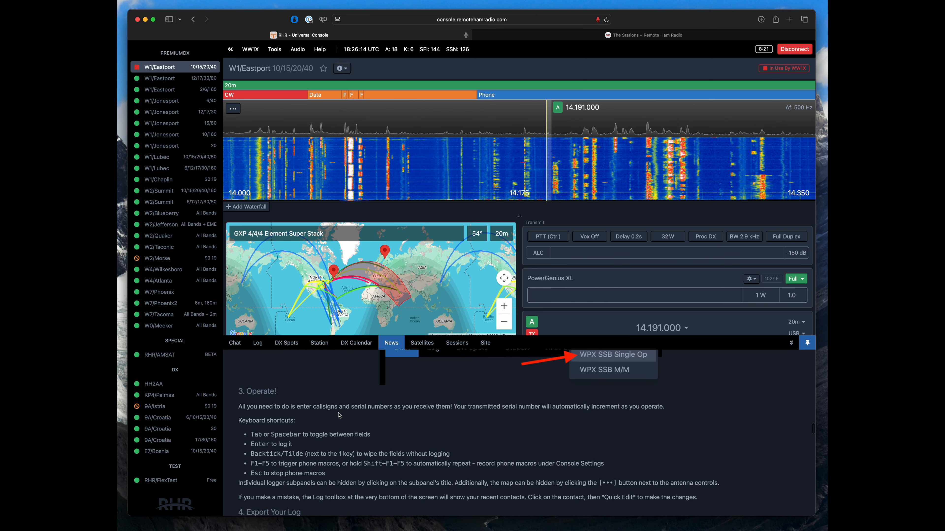
scroll(338, 415, down, 5)
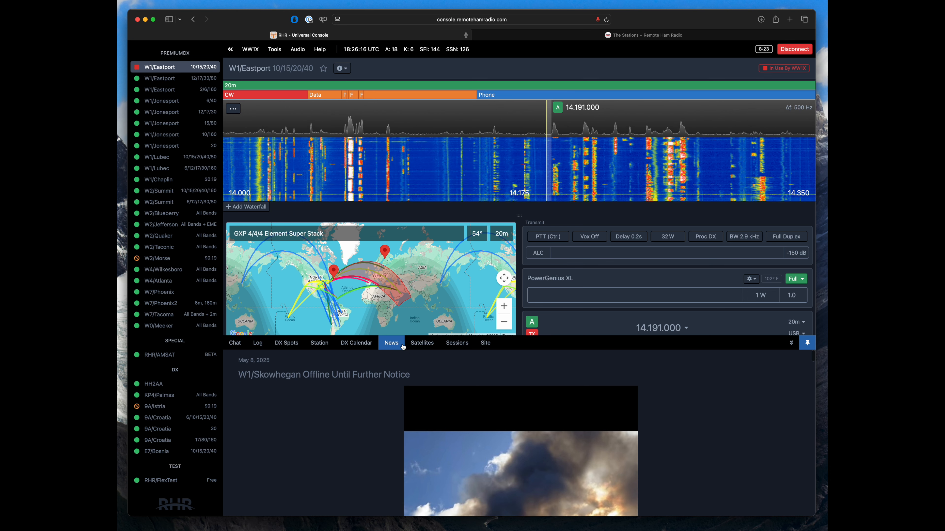
click(417, 348)
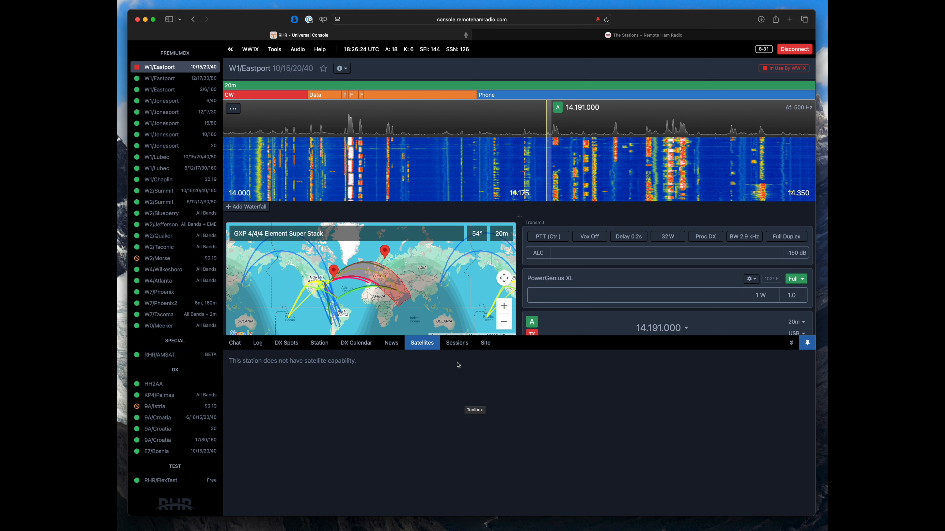
Step: Open the Sessions section and examine the list of connected sites with their server, Flex, gateway and uptime details
click(457, 348)
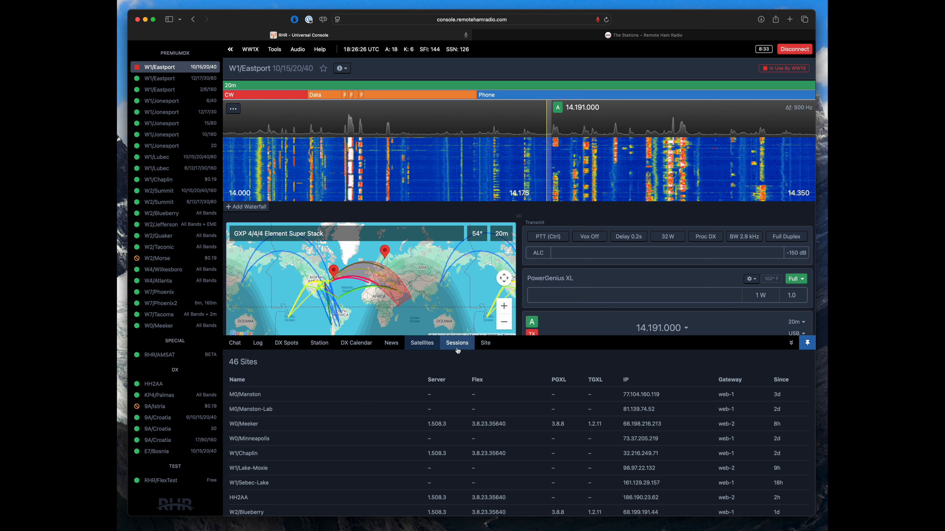
drag(226, 362, 258, 362)
click(256, 363)
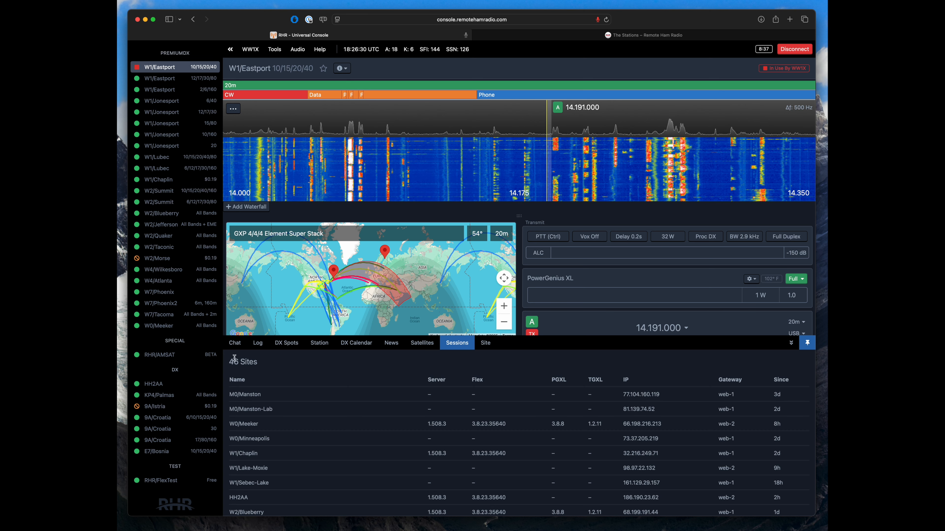
drag(228, 361, 257, 362)
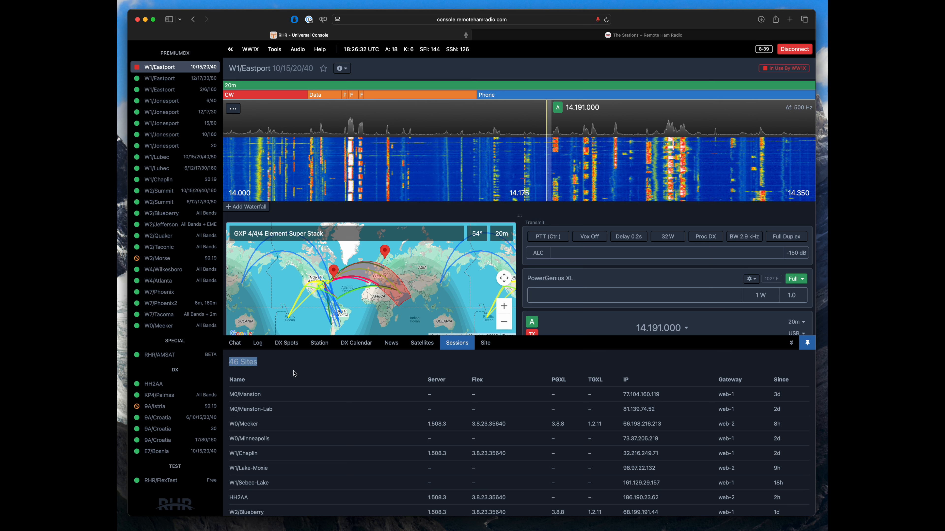
click(363, 371)
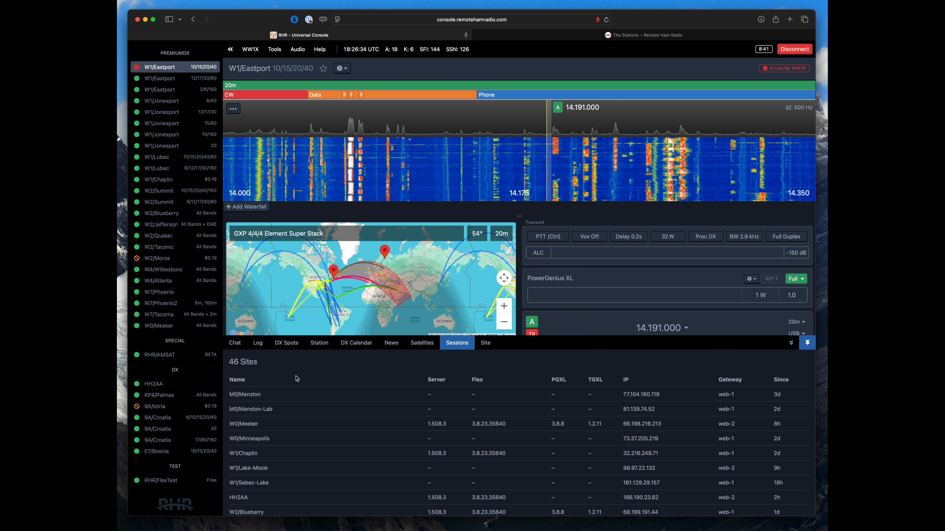
double_click(250, 362)
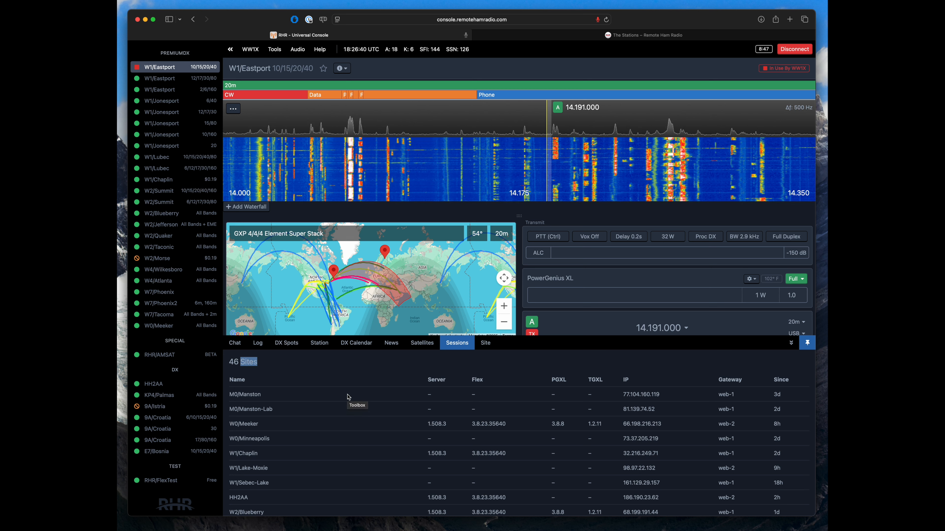
click(329, 406)
scroll(329, 407, down, 1)
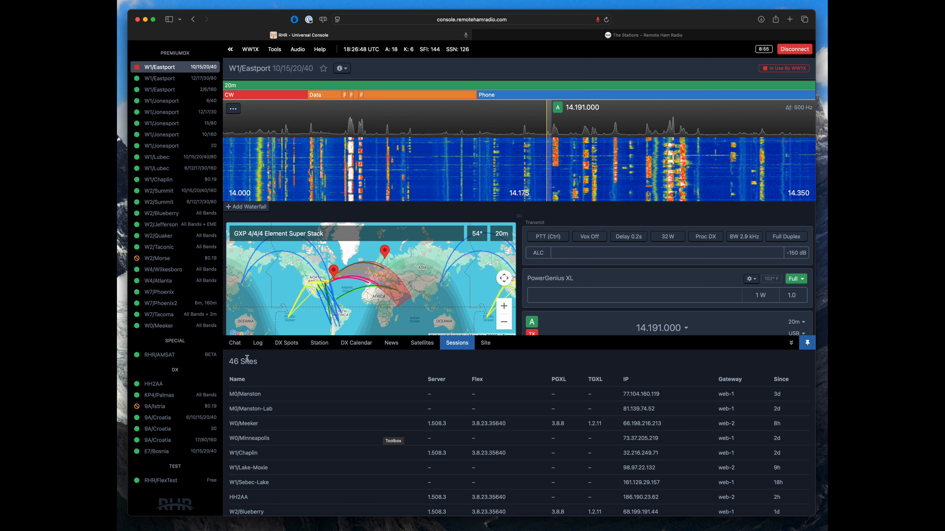
drag(235, 361, 319, 370)
click(319, 370)
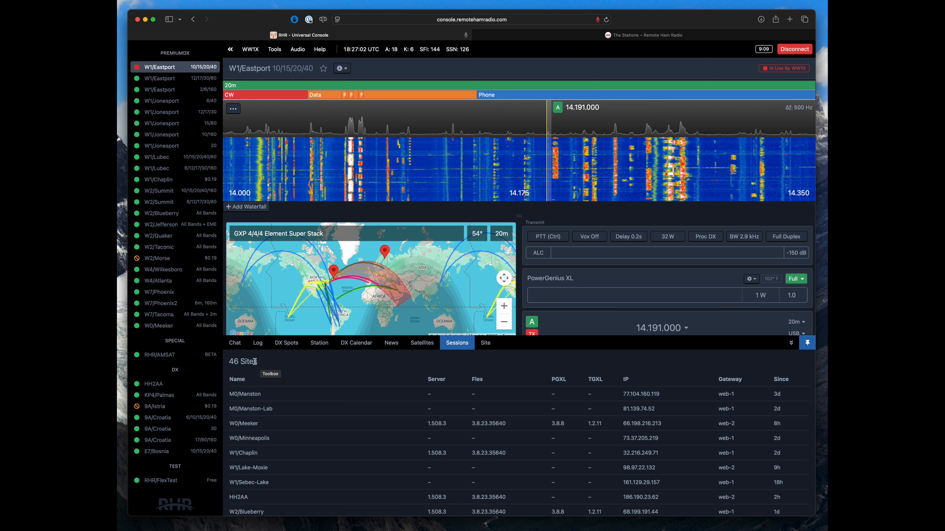
scroll(285, 369, down, 3)
scroll(287, 372, down, 10)
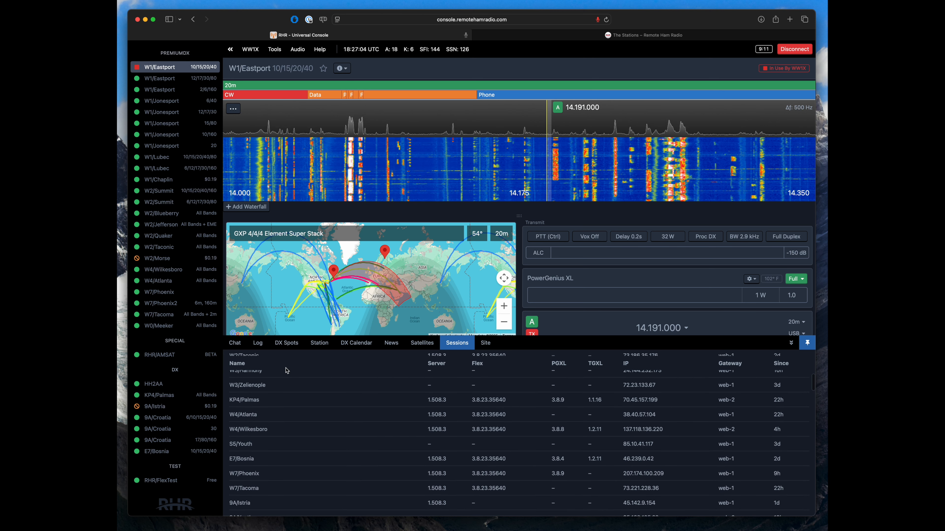
Step: Review the list of connected users in Sessions and compare it with the W1/Eastport entry in the sites list
scroll(285, 420, down, 3)
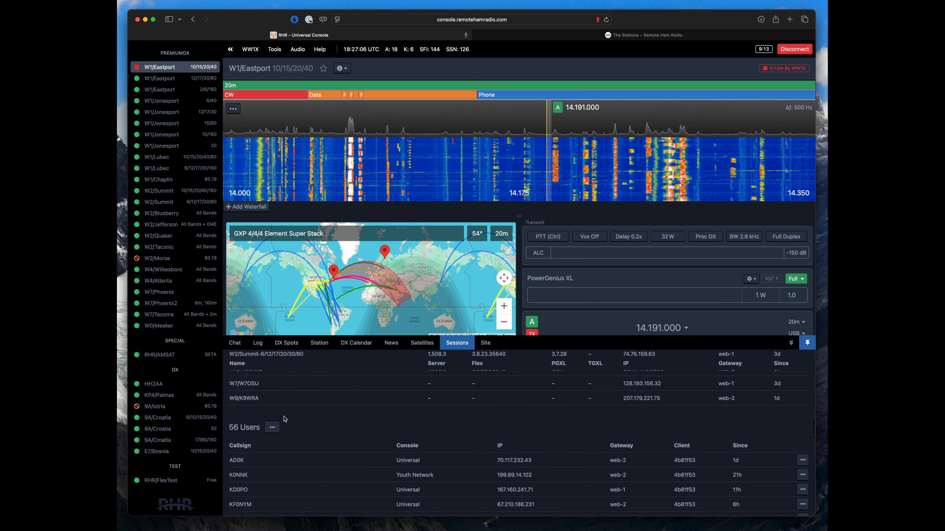
triple_click(241, 428)
click(243, 425)
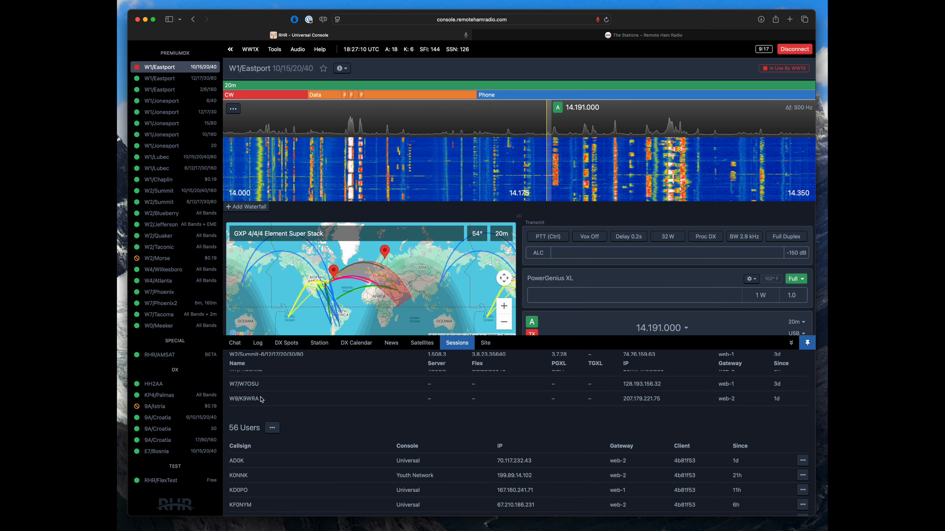
scroll(261, 400, down, 5)
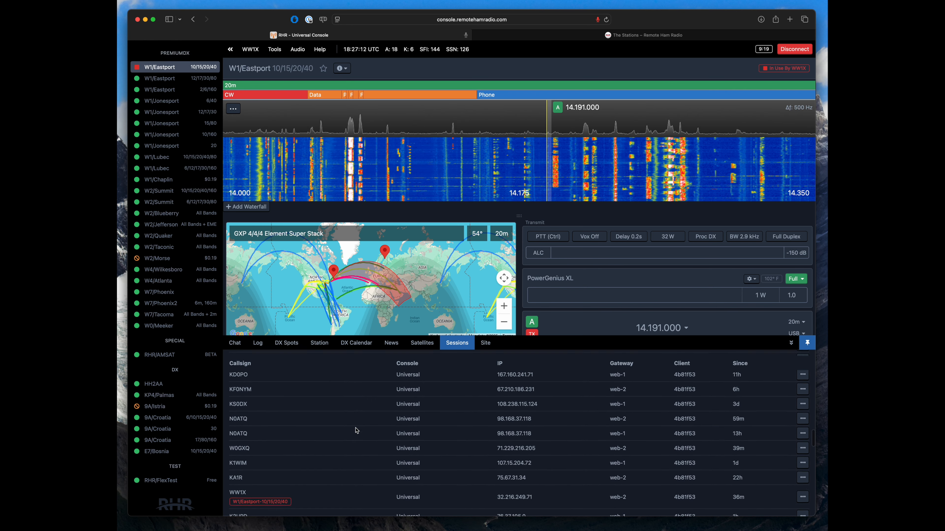
scroll(356, 431, down, 3)
scroll(356, 431, up, 6)
scroll(356, 430, up, 2)
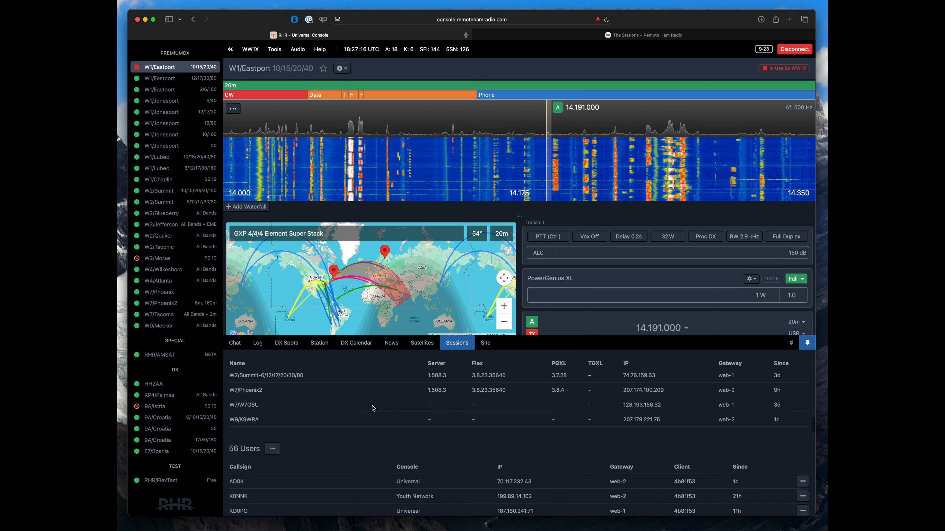
scroll(380, 407, down, 10)
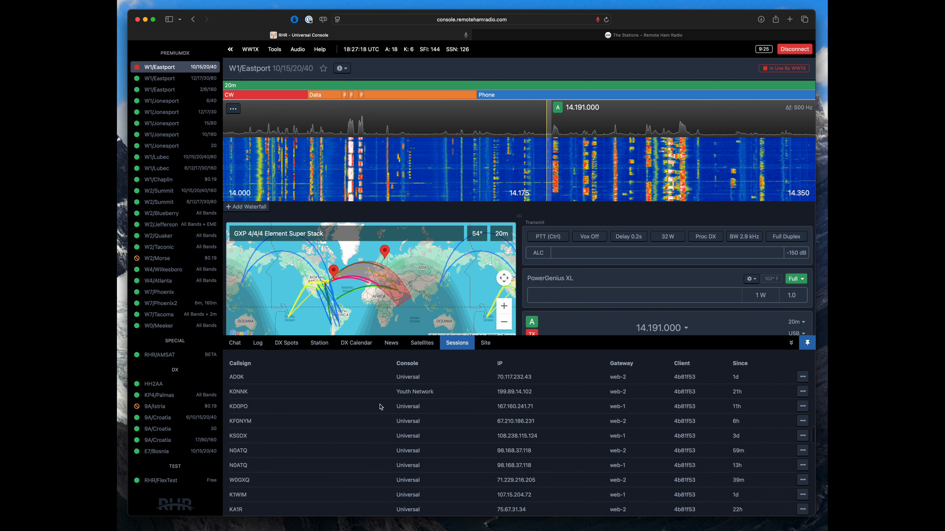
scroll(380, 407, up, 10)
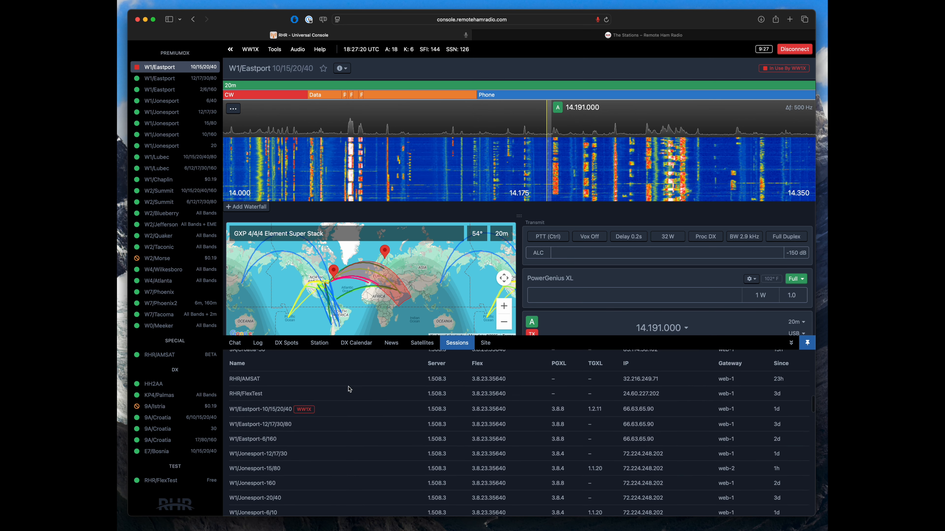
Step: Look over the Site section's relay and TGXL tuner controls, and collapse the toolbox
click(486, 343)
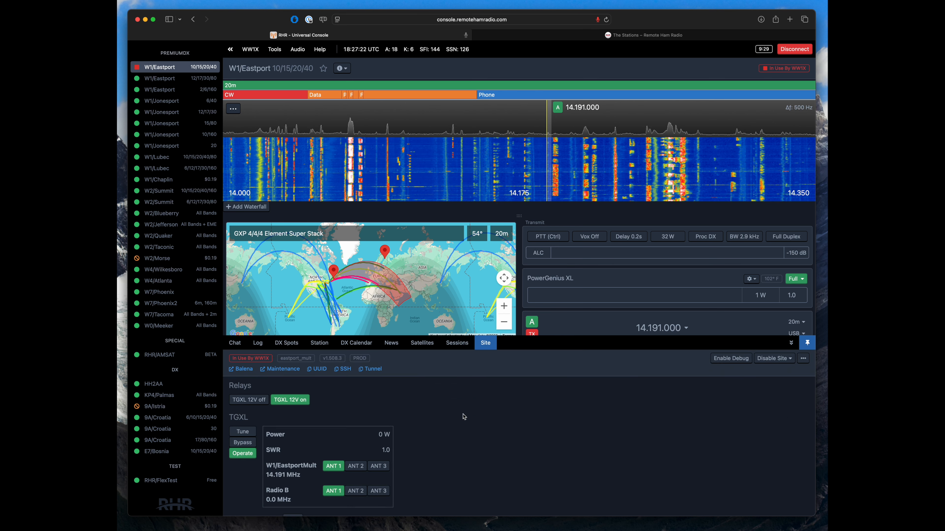
scroll(404, 410, down, 3)
scroll(405, 410, up, 3)
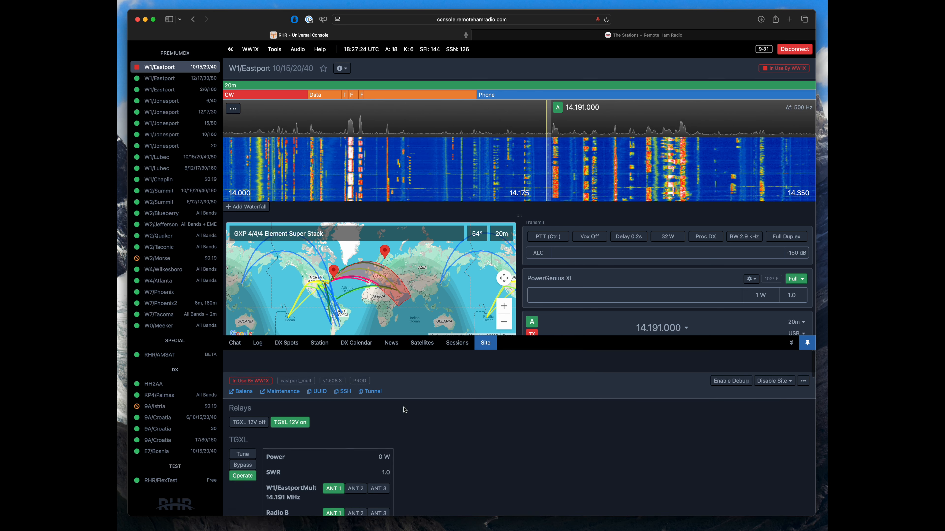
click(236, 344)
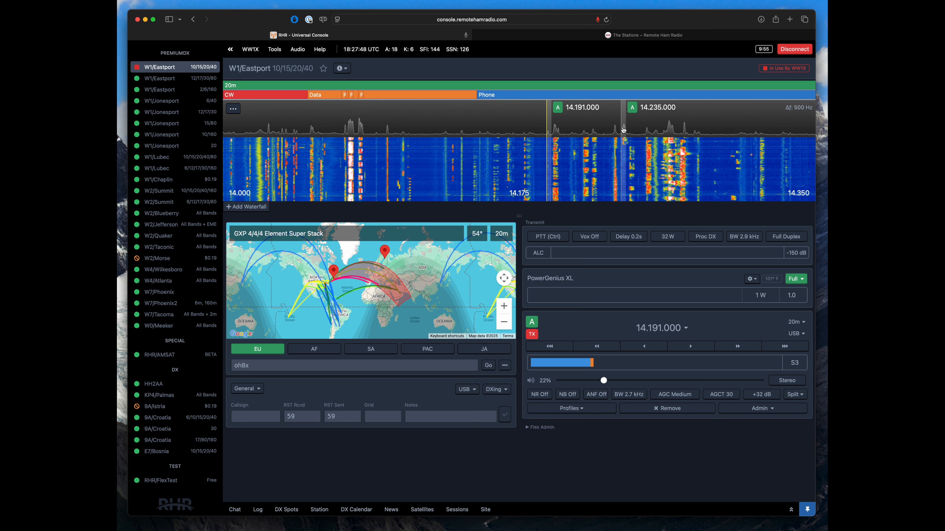
Step: Tune the receiver to 14.213.000 in the 20m phone segment and raise the slice volume to 67%
drag(647, 122, 583, 122)
click(644, 380)
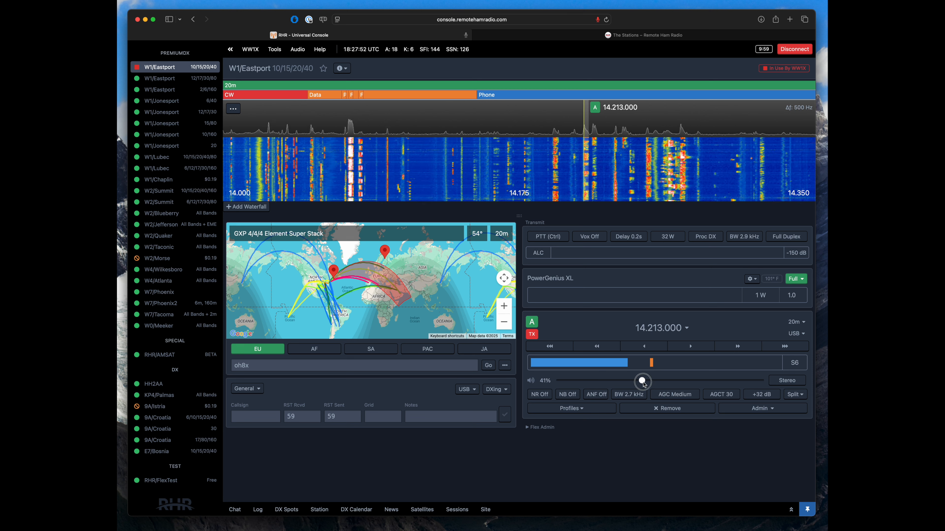
drag(644, 381, 658, 381)
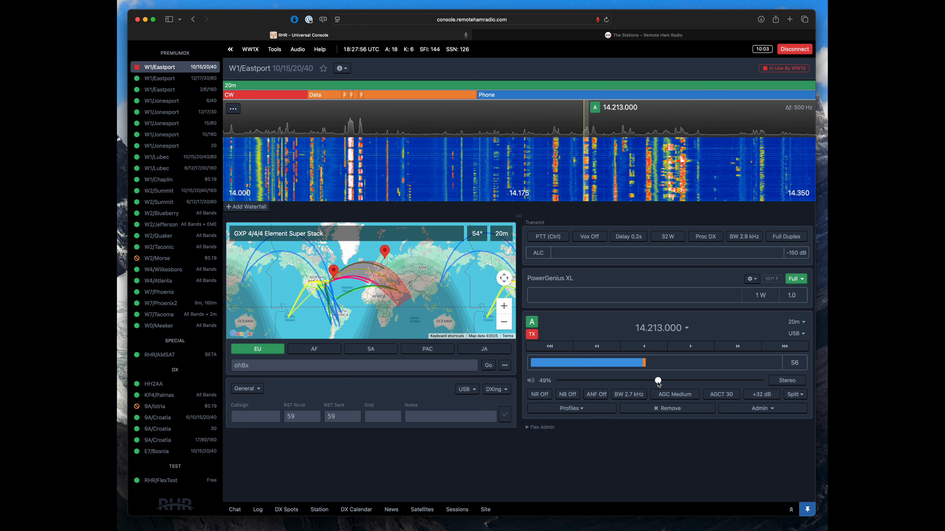
drag(658, 382, 674, 381)
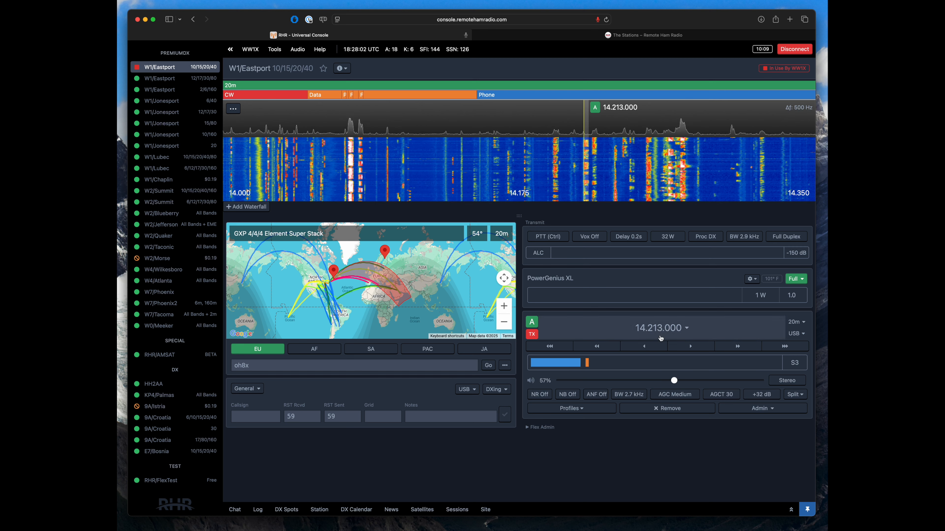
click(694, 380)
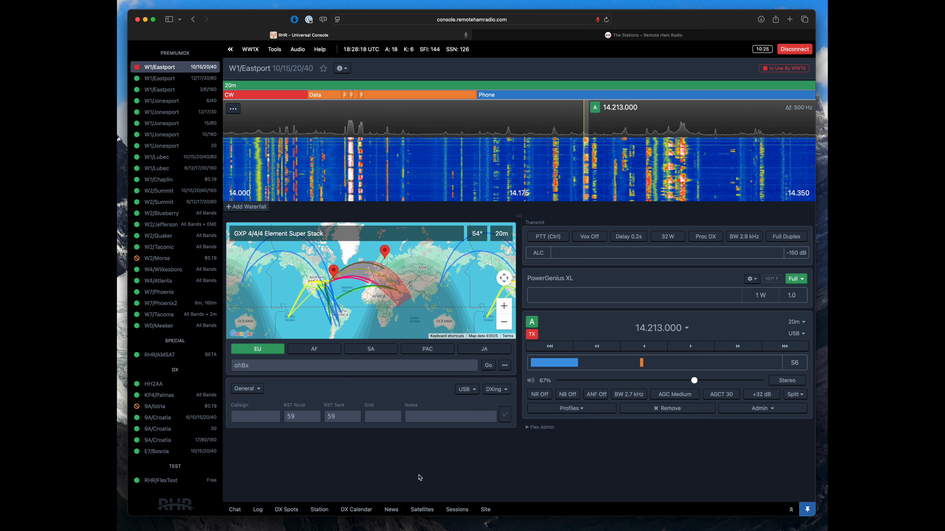
Step: Clear the callsign from the antenna's Go Anywhere field
click(348, 365)
drag(348, 365, 196, 363)
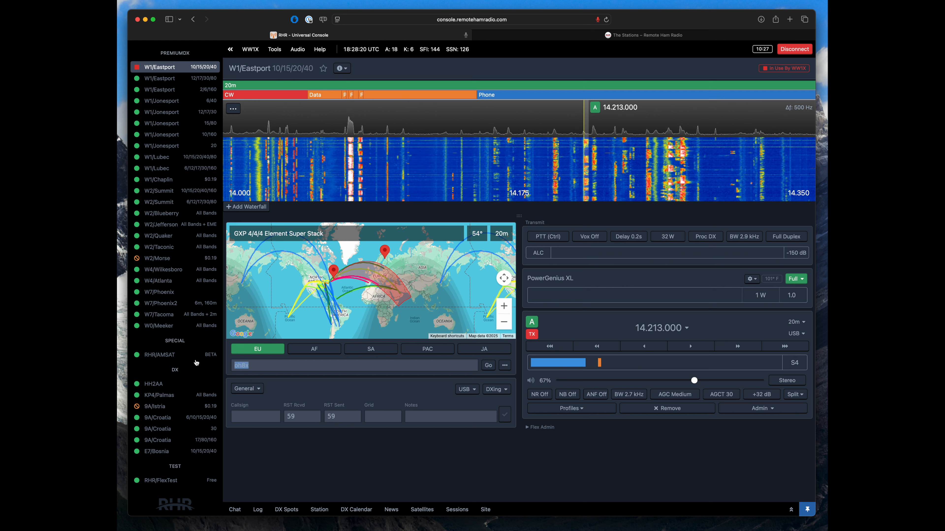
key(BackSpace)
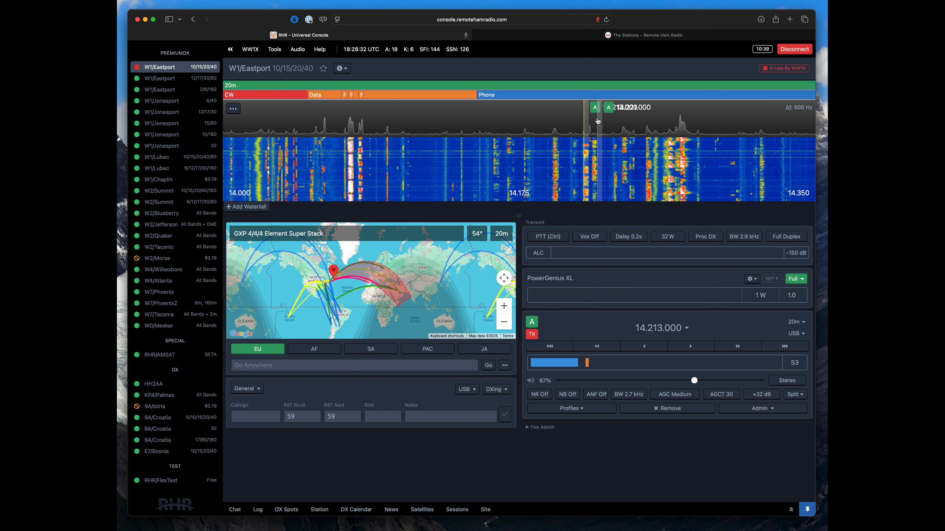
Step: Tune the receiver to 14.195.000 and on to 14.270.000, and set the slice volume to 62%
click(554, 123)
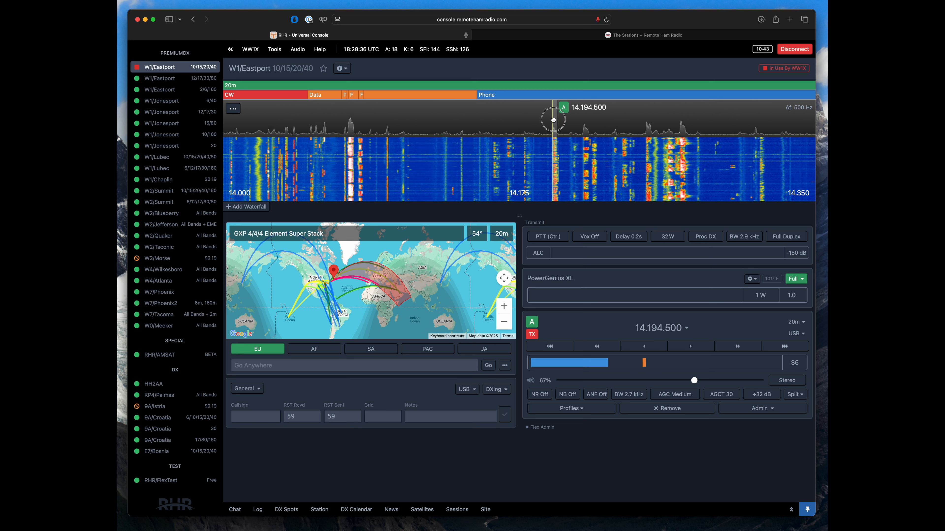
click(555, 122)
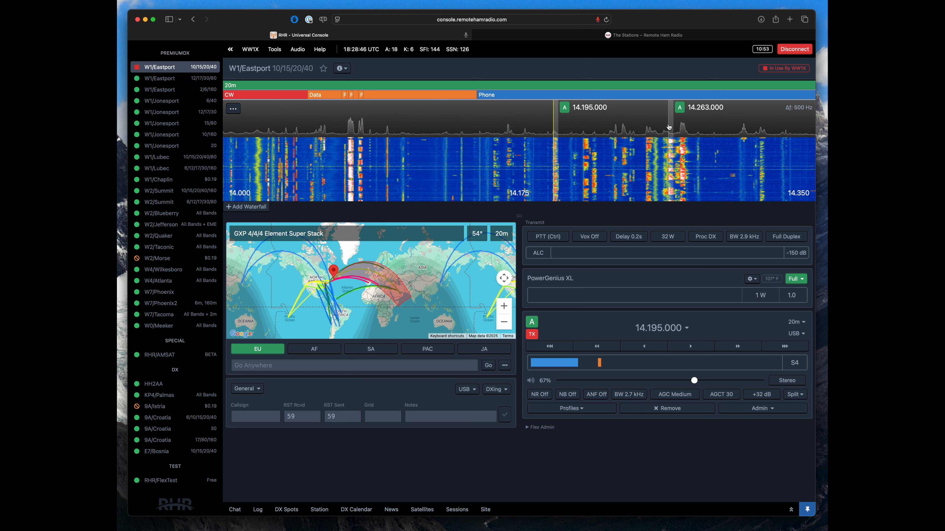
click(683, 125)
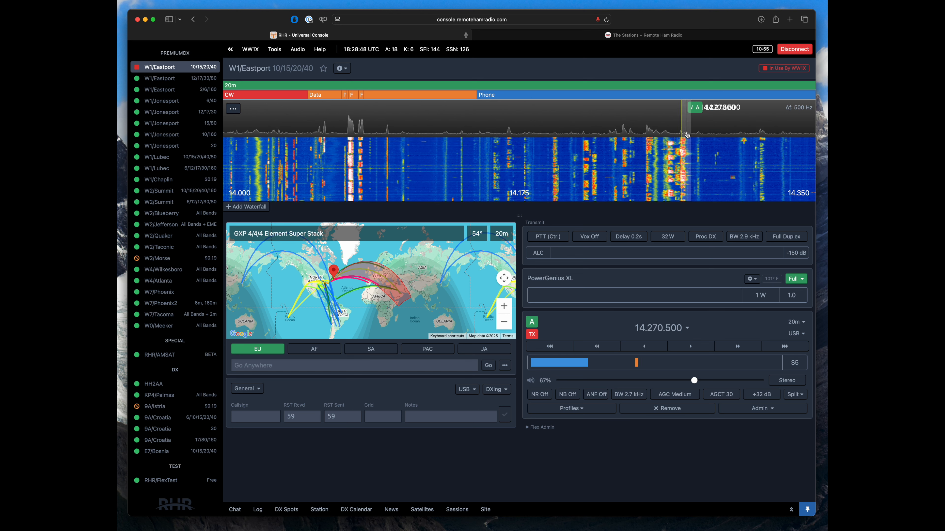
click(681, 130)
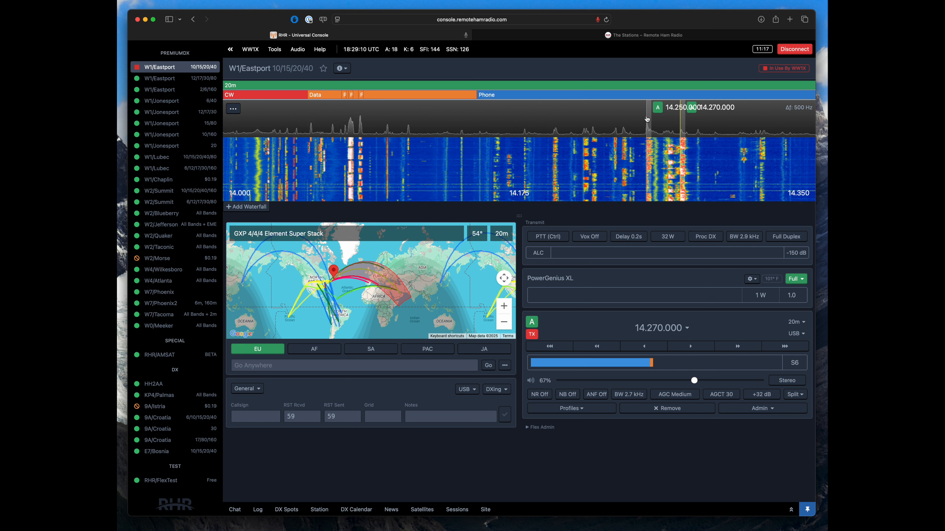
drag(694, 380, 594, 381)
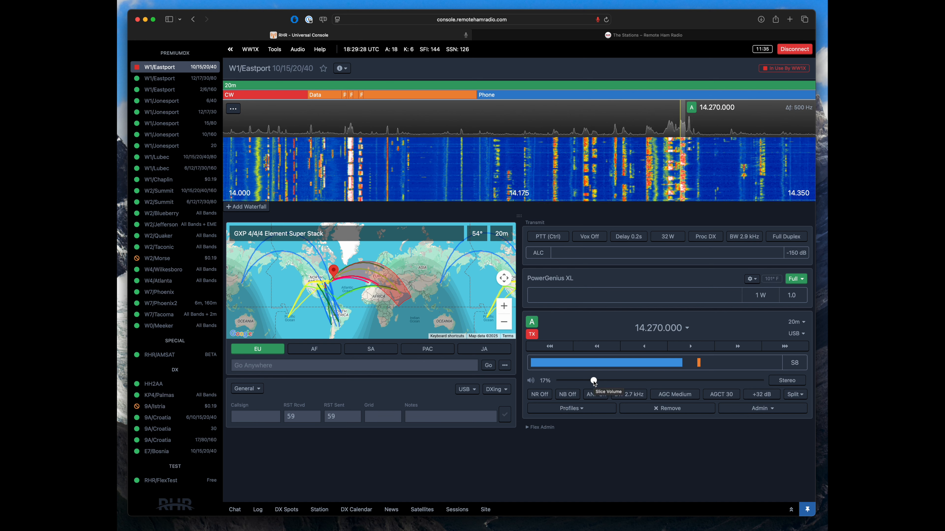
click(685, 381)
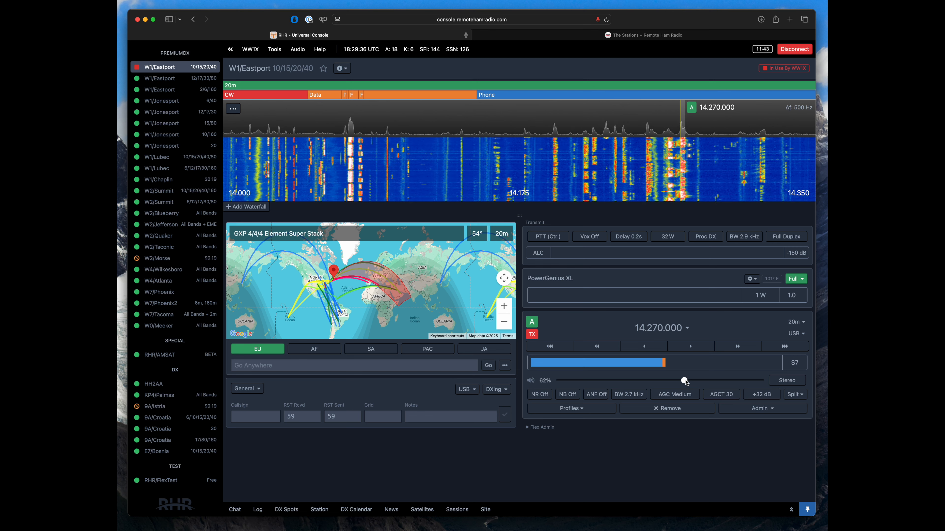
Step: Turn on Show Spots for the waterfall and zoom it in to about 14.225–14.308 around the 14.270.000 slice
click(287, 510)
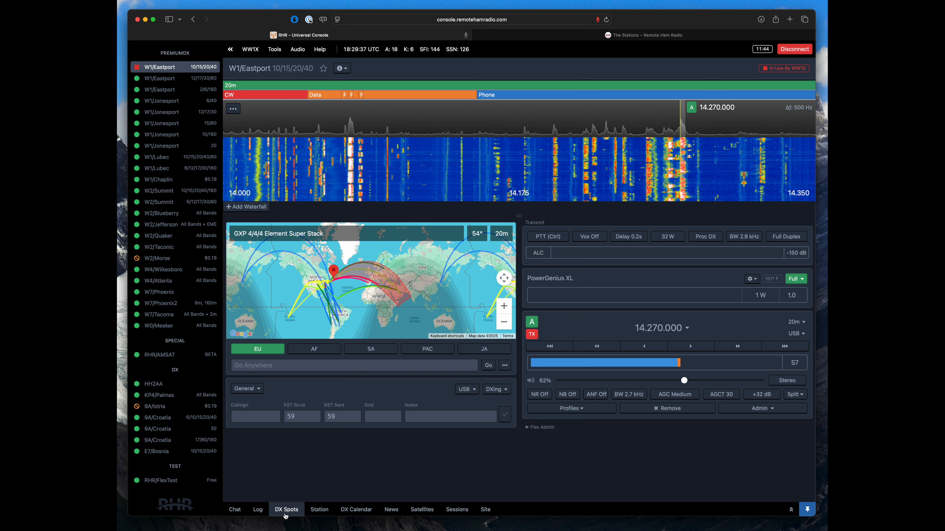
click(233, 108)
click(255, 166)
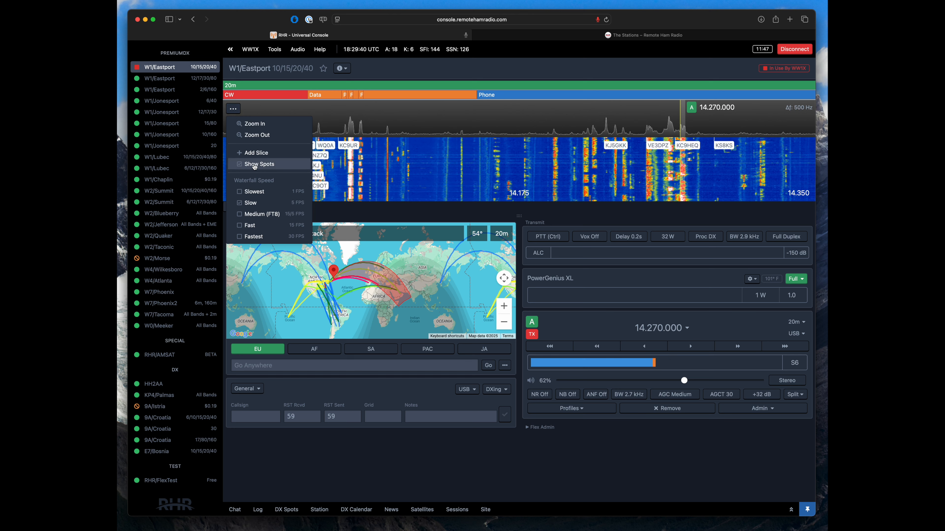
scroll(682, 158, up, 3)
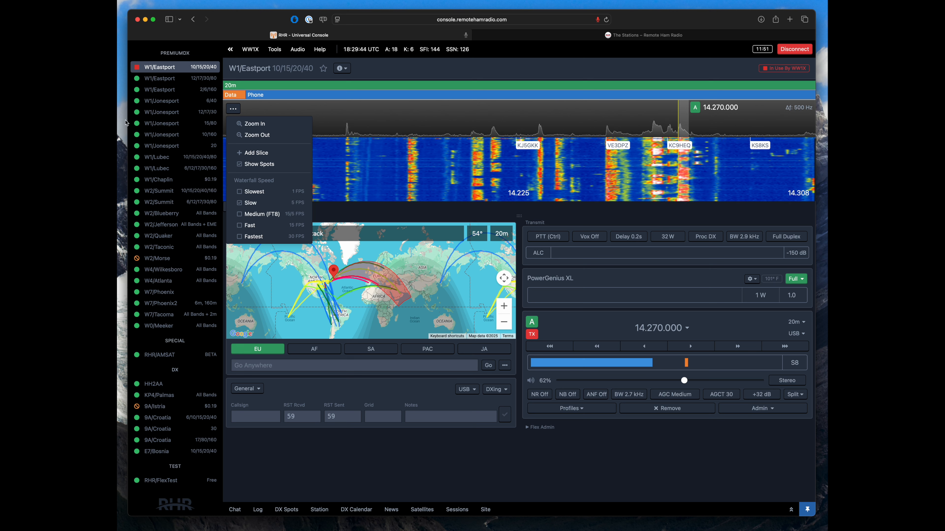
Step: Widen the waterfall to the entire 20m band, 14.000–14.350, and turn off Show Spots
click(675, 134)
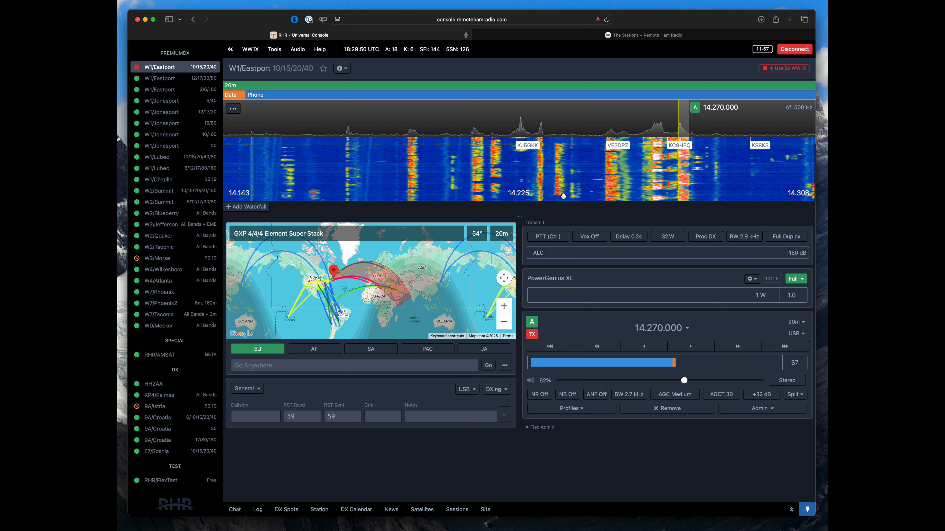
click(384, 88)
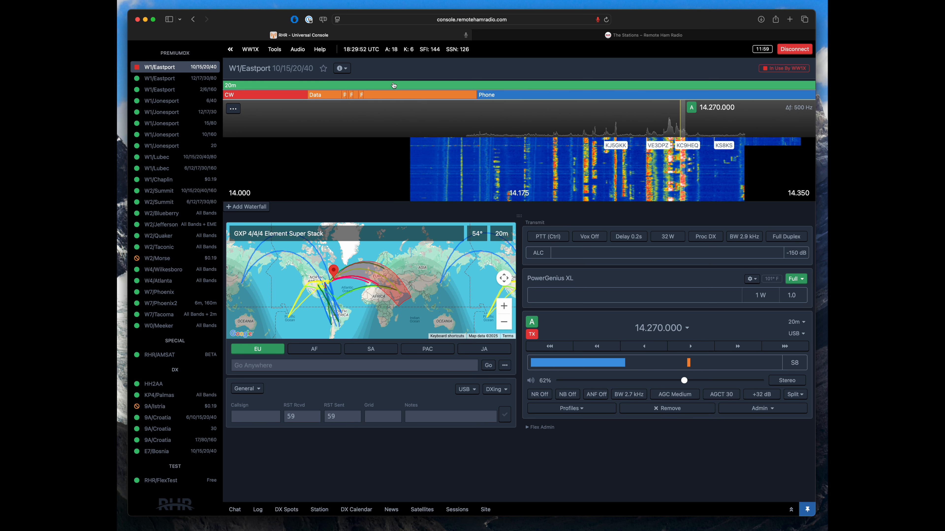
click(258, 419)
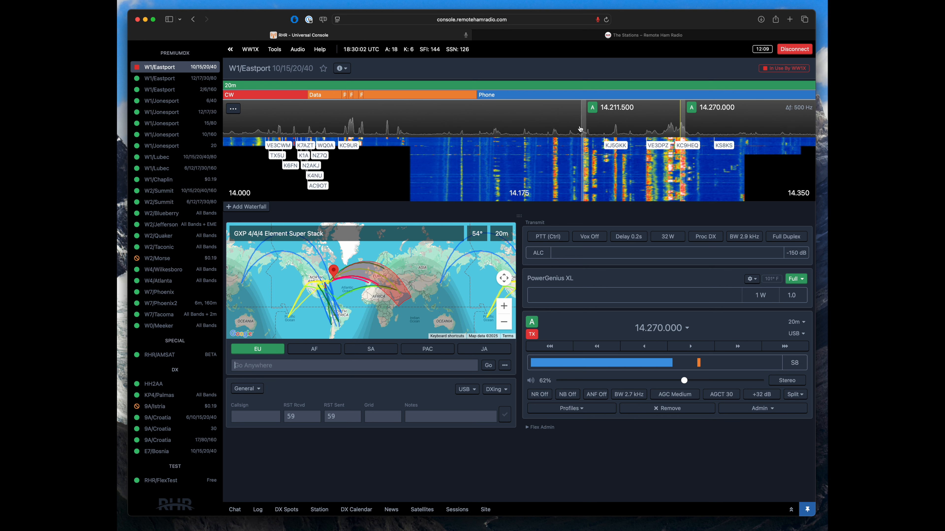
click(233, 108)
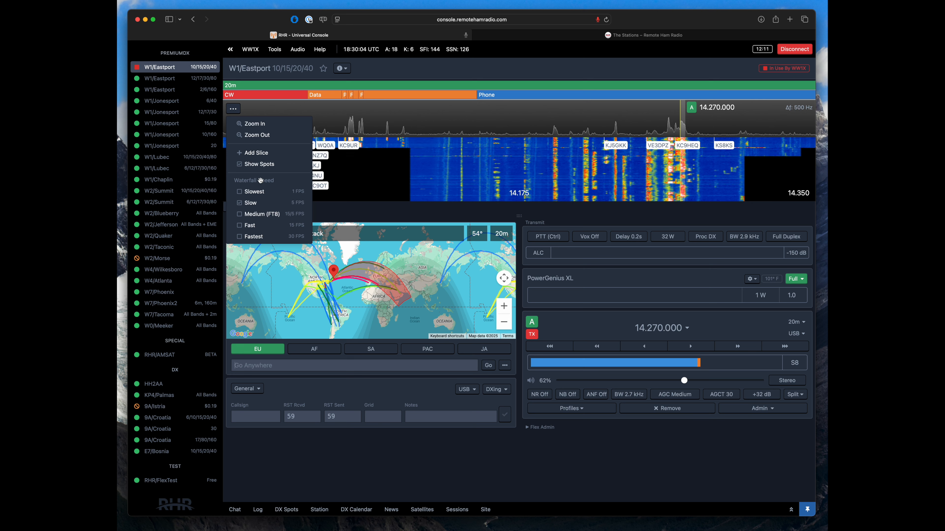
click(250, 168)
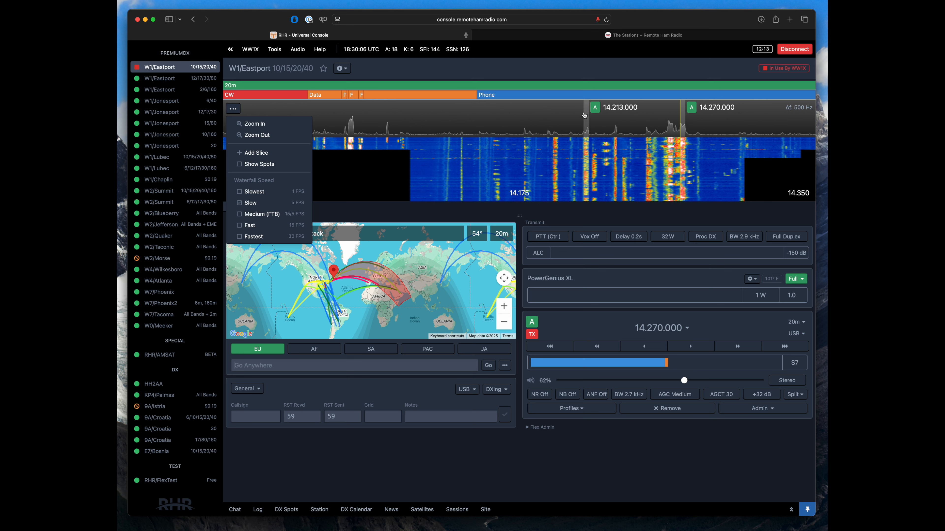
click(582, 141)
Step: Tune the receiver through 14.230.000, 14.236.500, 14.177.000, 14.195.000 and 14.160.000, ending on 14.123.000
click(613, 124)
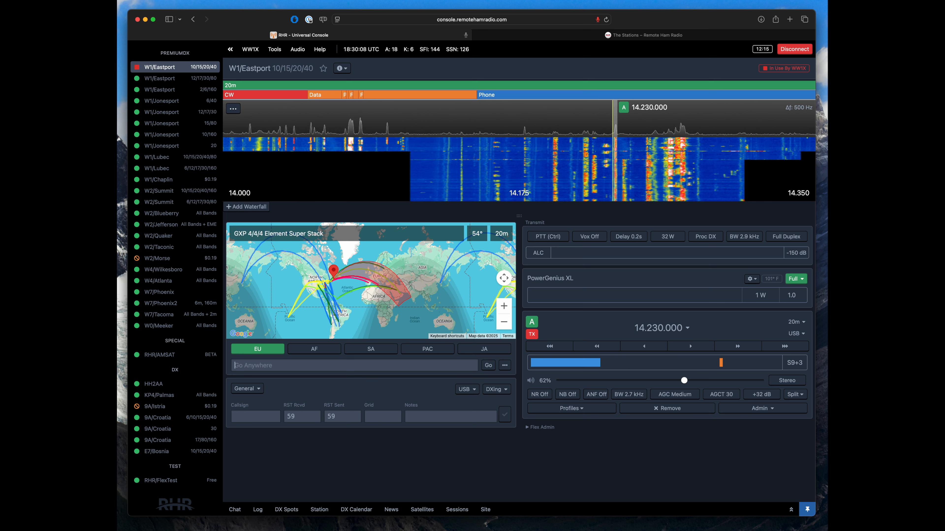
click(613, 131)
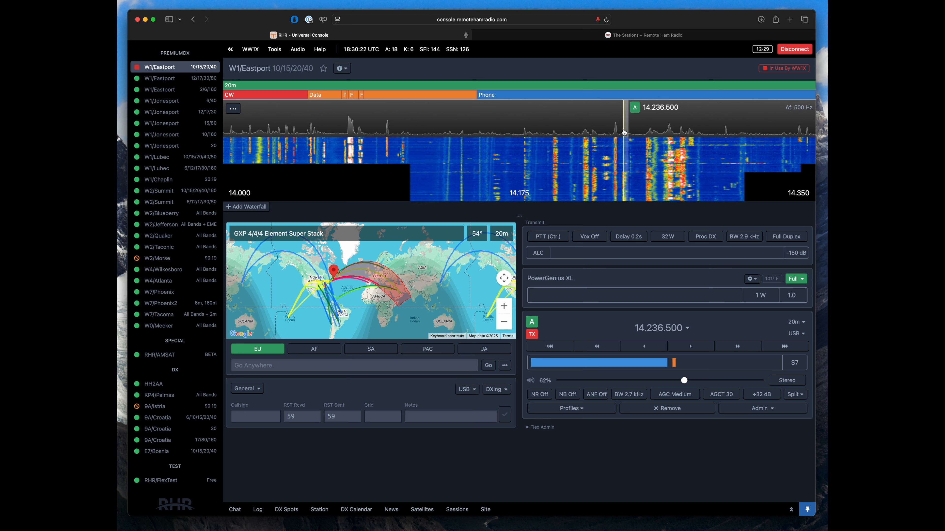
click(525, 131)
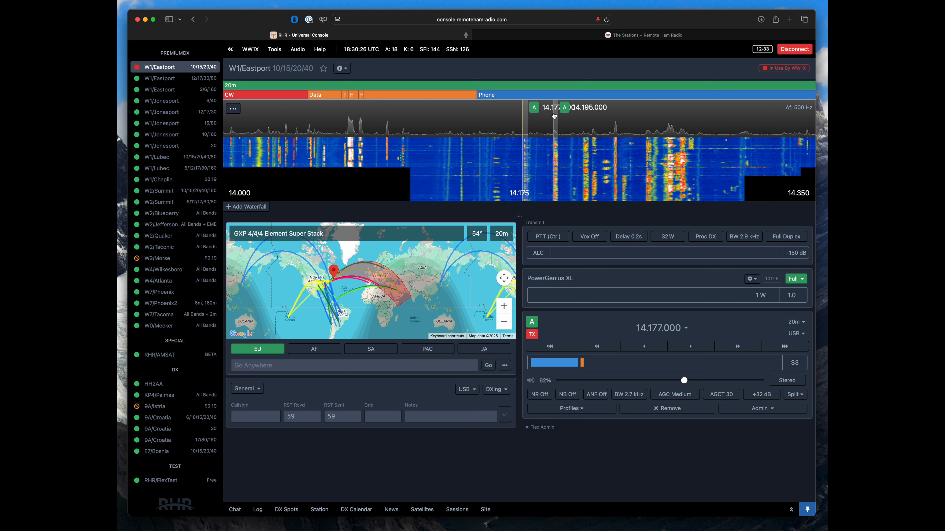
click(553, 115)
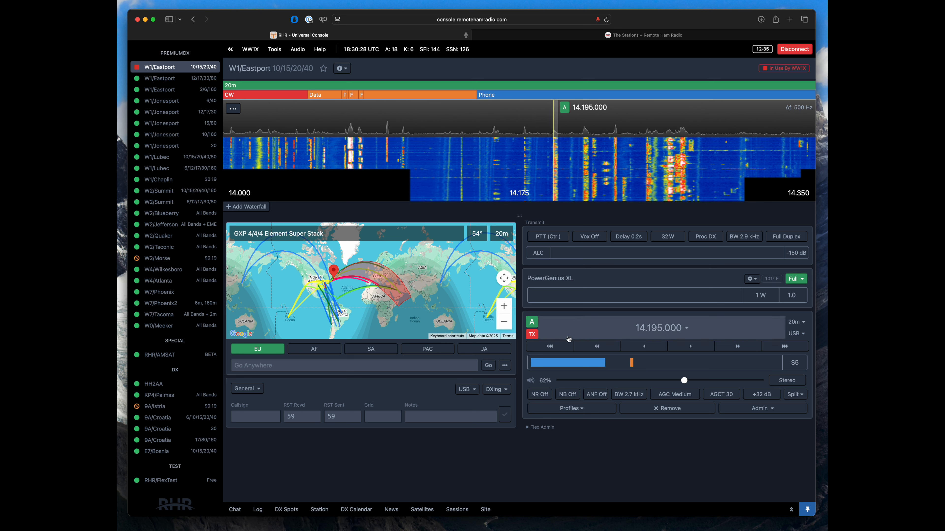
click(498, 127)
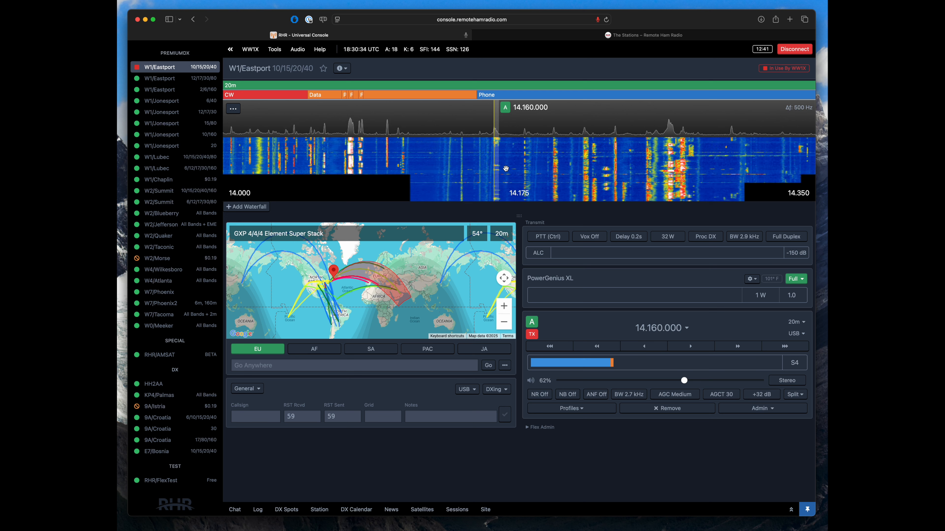
click(432, 112)
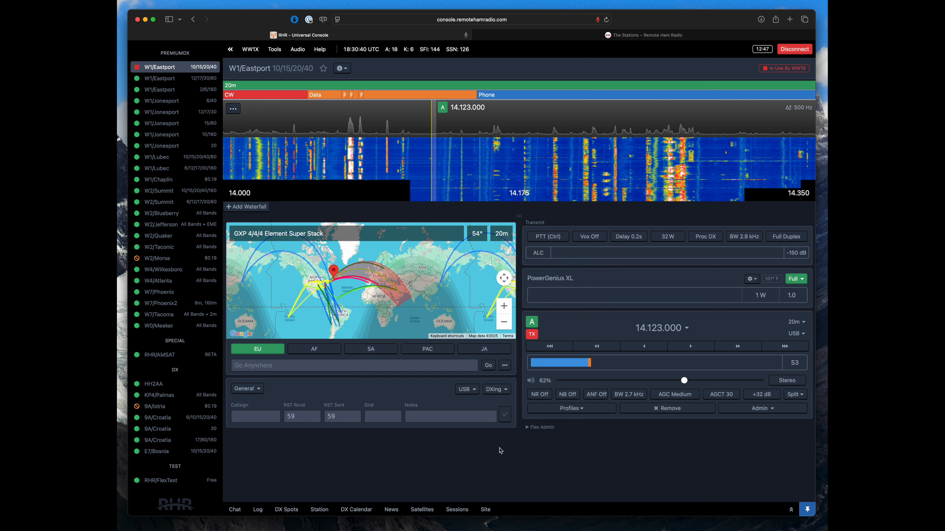
Step: Disconnect from W1/Eastport and browse other stations, including W2/Blueberry, ending on W2/Quaker
click(794, 49)
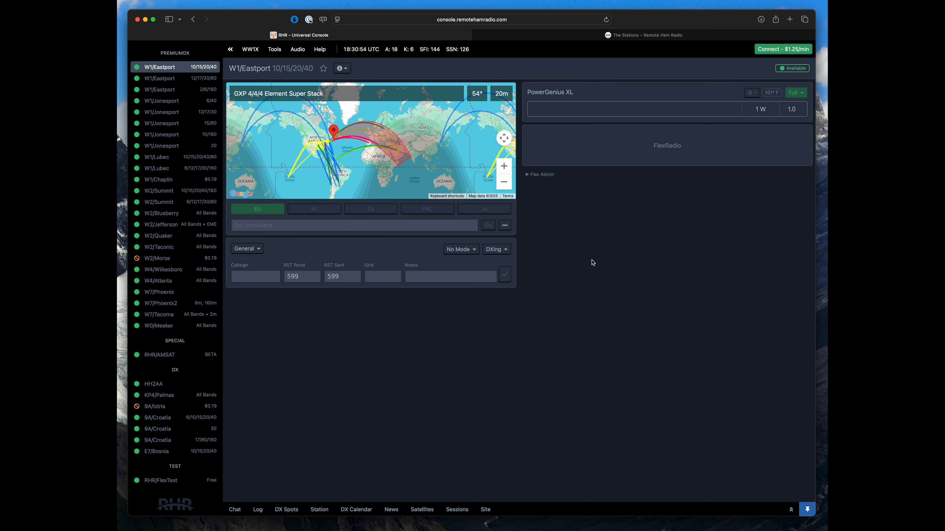
click(171, 101)
click(173, 157)
click(176, 217)
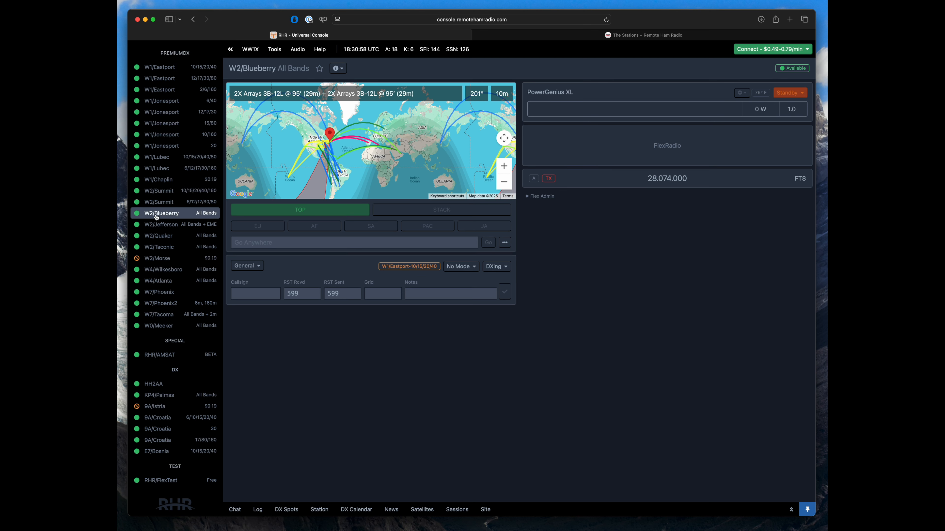
click(171, 238)
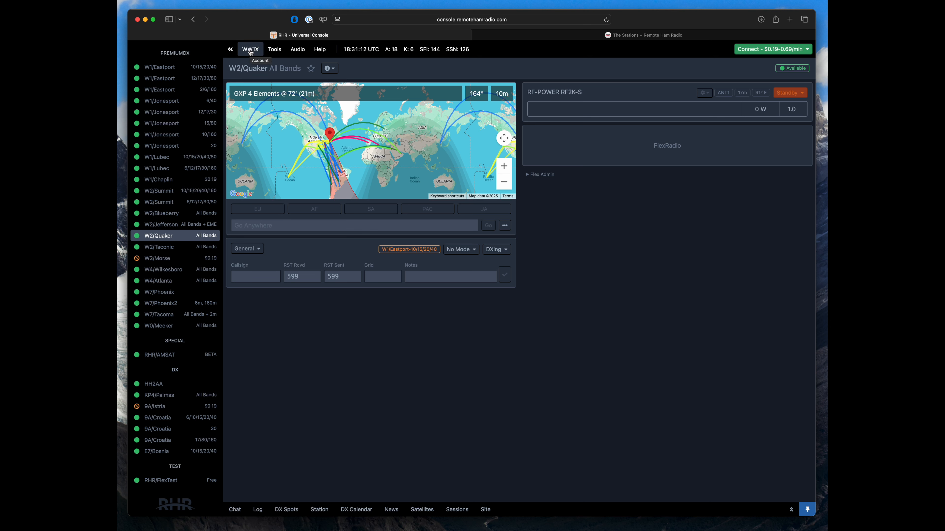
Step: Collapse the station list and open the RemoteHamRadio account overview page
click(231, 49)
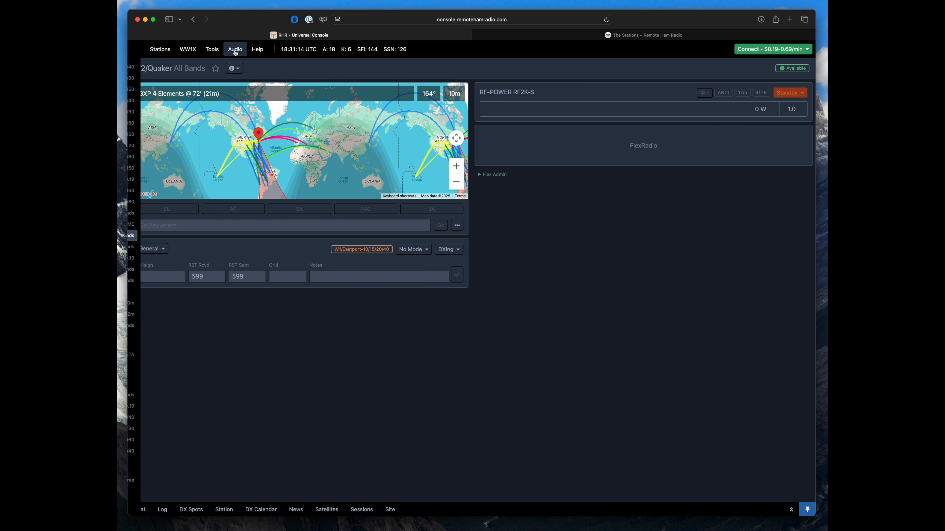
click(192, 50)
click(207, 67)
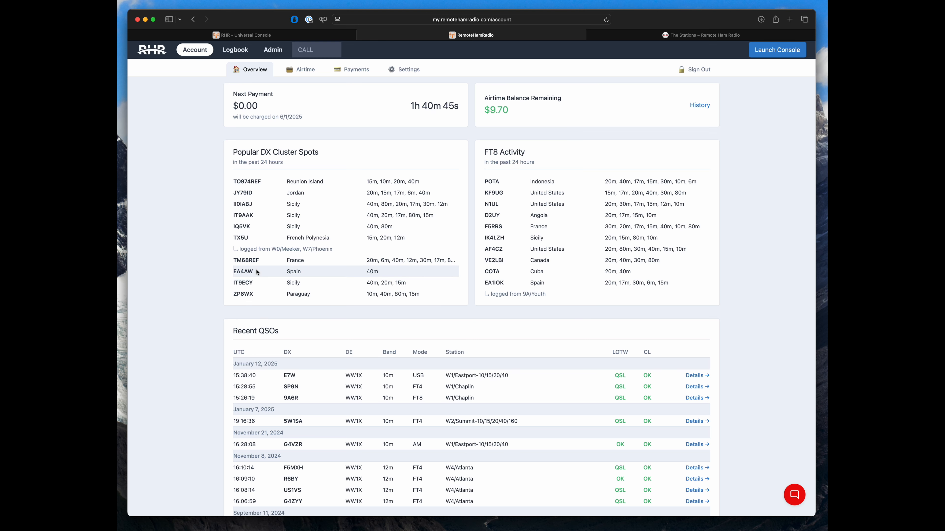
Step: Review the Popular DX Cluster Spots, FT8 Activity and Recent QSOs sections of the account overview
scroll(238, 261, down, 5)
drag(247, 248, 527, 410)
click(527, 409)
scroll(409, 298, up, 5)
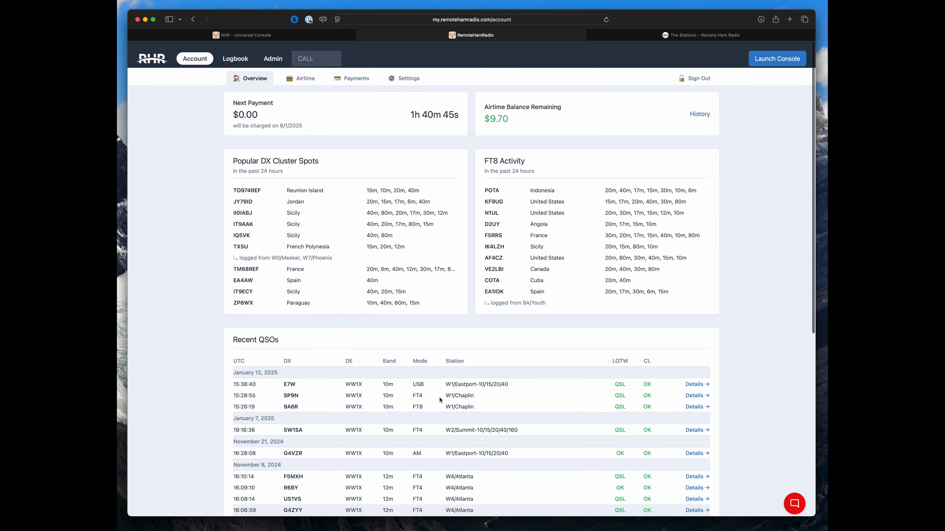
drag(230, 150, 685, 304)
click(685, 304)
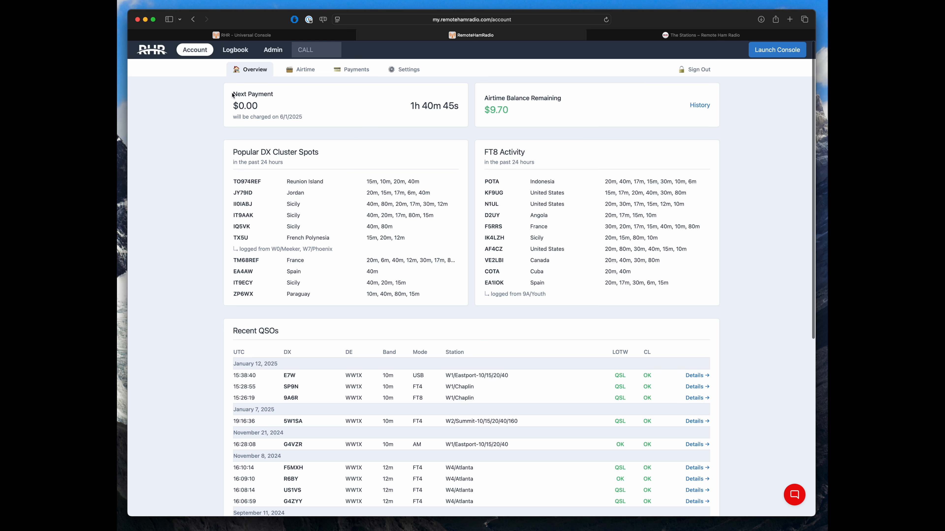
Step: Open the May 2025 airtime breakdown and examine the time, site and power of the last May 29 session
click(307, 67)
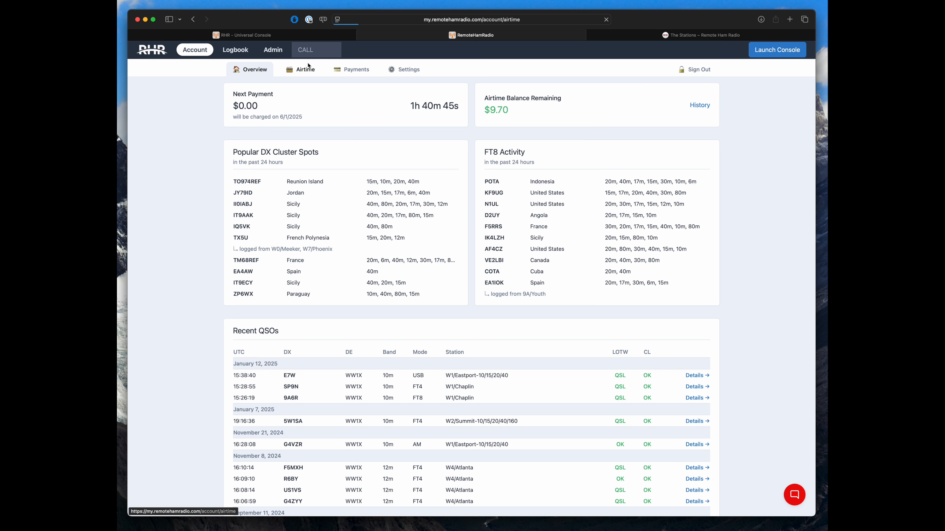
click(242, 112)
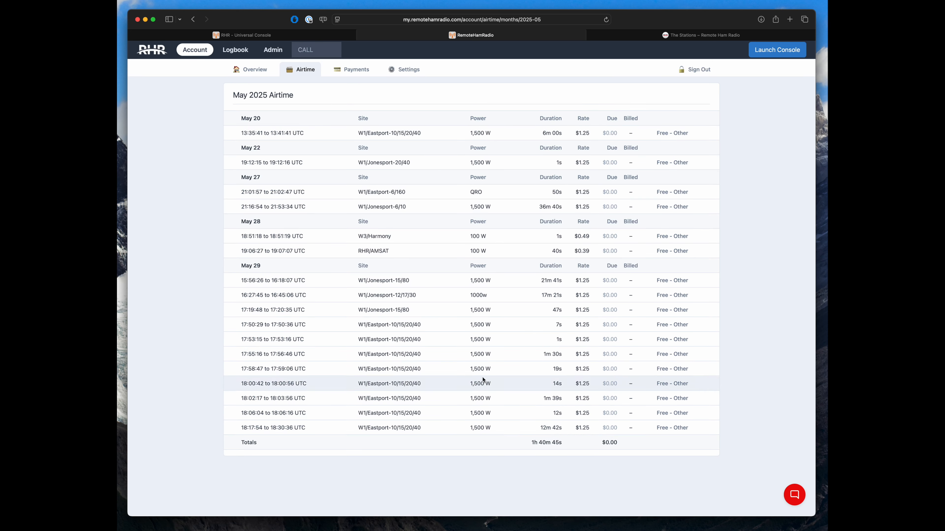
drag(284, 428, 678, 434)
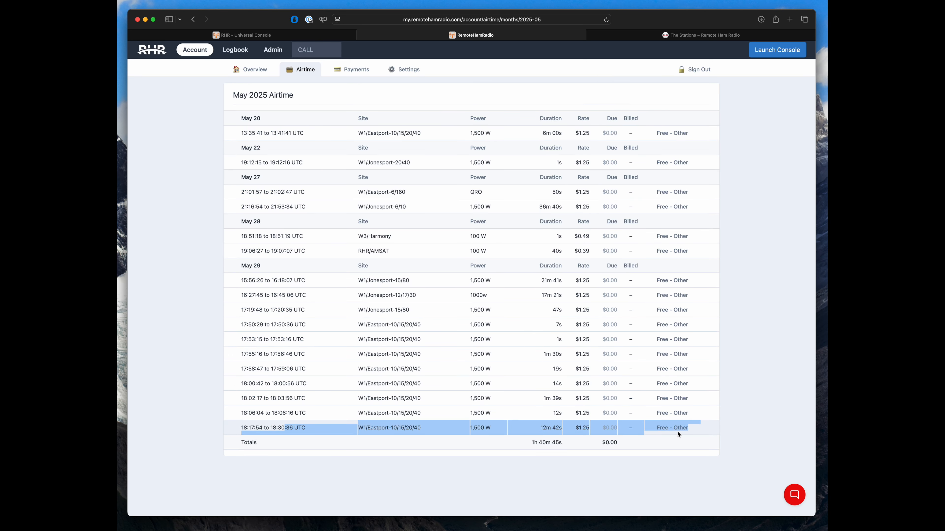
click(681, 430)
drag(248, 430, 492, 428)
click(317, 427)
click(418, 427)
click(553, 428)
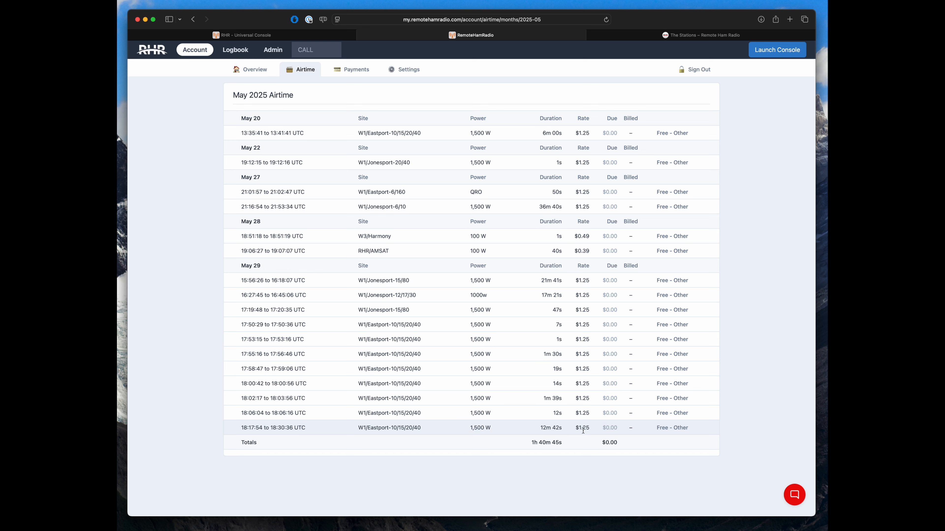
Step: Check the rate, duration and amount due for the last May 29 airtime session
double_click(578, 429)
click(565, 429)
drag(565, 429, 532, 430)
click(533, 430)
double_click(610, 428)
click(612, 429)
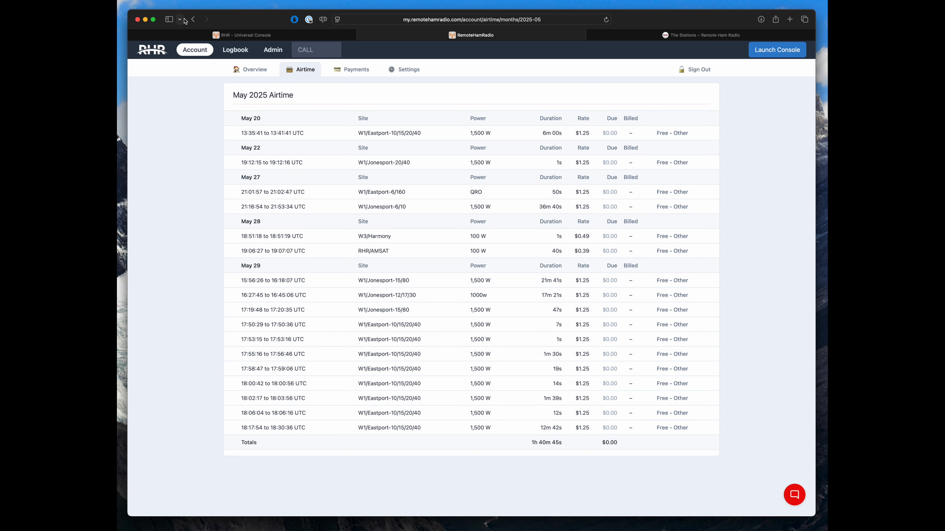